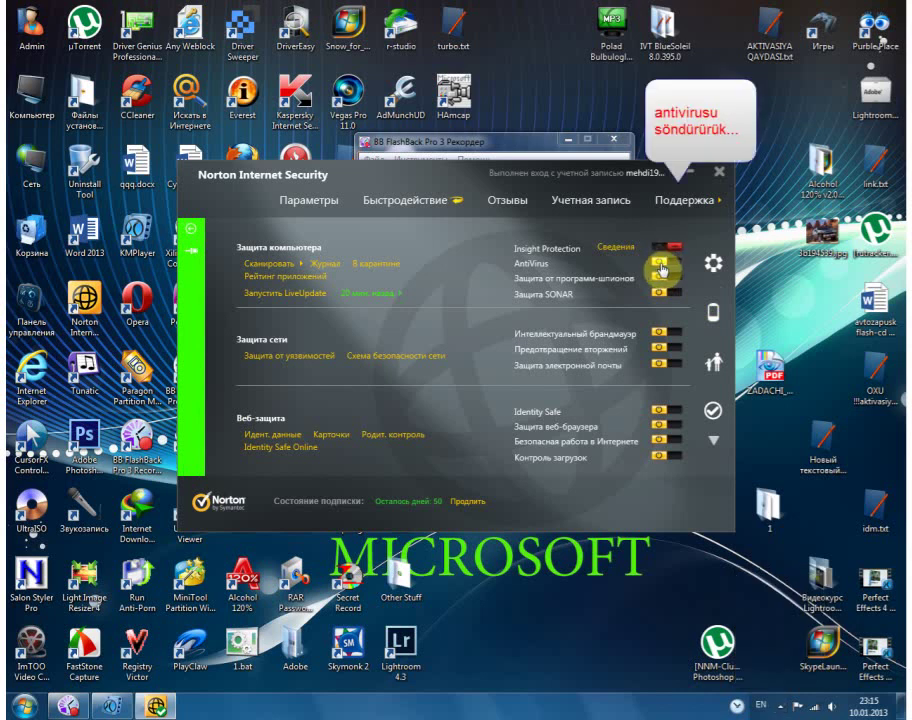
- Turn off Norton's AntiVirus protection for 5 hours (5 часов) and close the Norton window
left_click(661, 266)
left_click(436, 392)
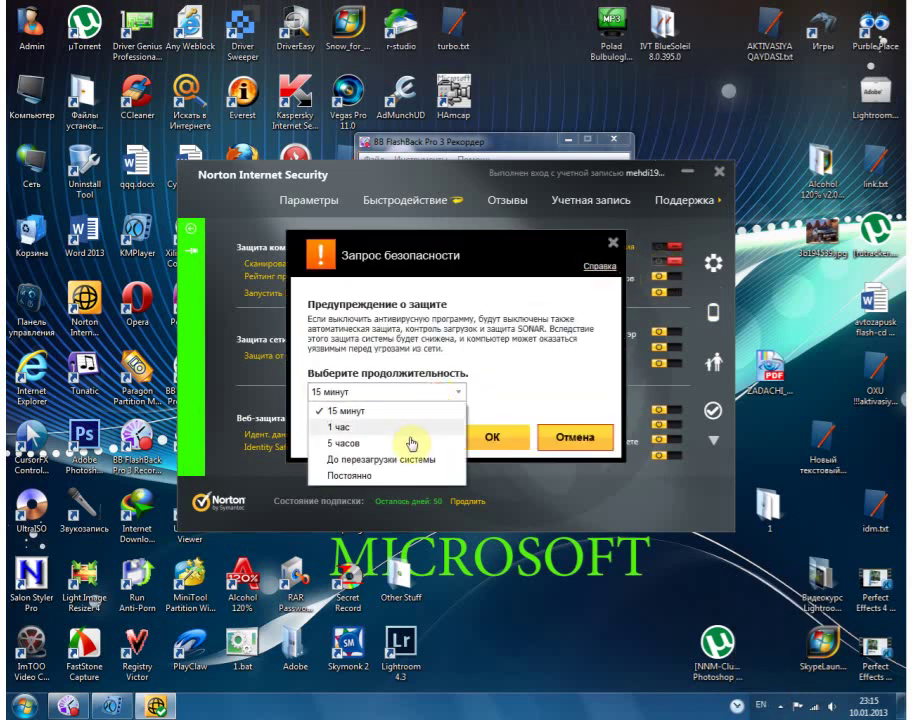
left_click(410, 443)
left_click(489, 439)
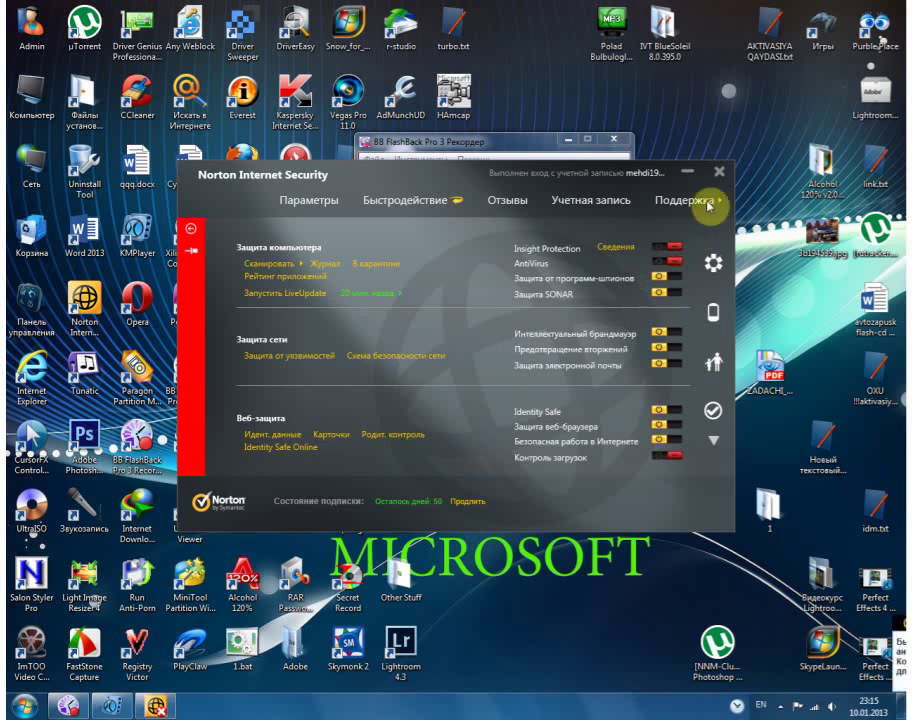
left_click(712, 175)
- Disconnect the computer from the DLink wireless network and close the network list
left_click(815, 706)
left_click(815, 706)
left_click(815, 706)
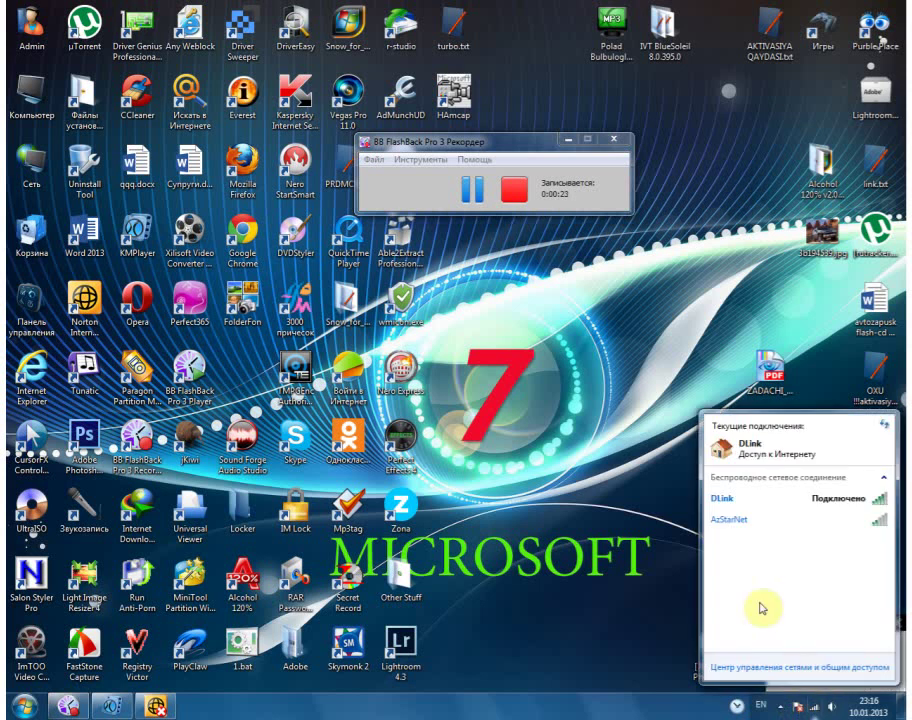
left_click(835, 495)
left_click(838, 519)
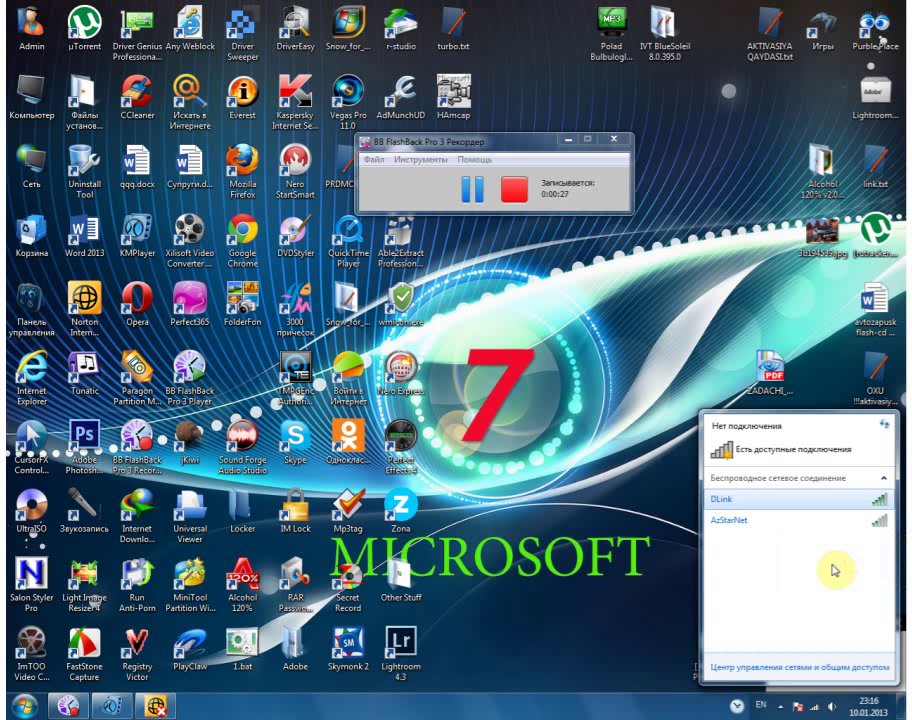
left_click(651, 487)
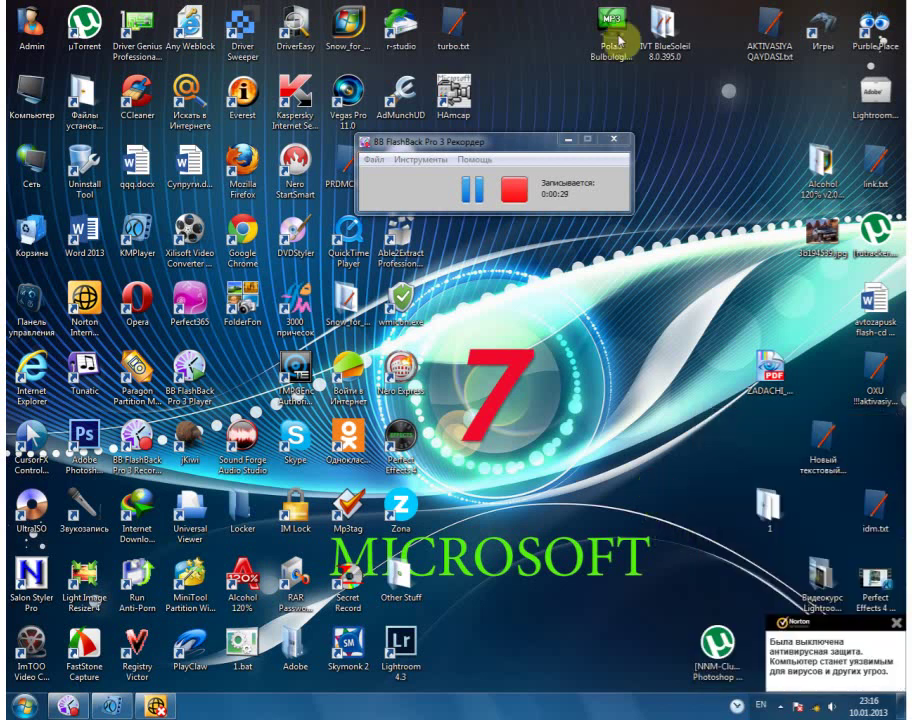
- Open the IVT_BlueSoleil_8.0.395.0 subfolder inside the IVT BlueSoleil 8.0.395.0 folder on the desktop
left_click(676, 45)
double_click(676, 45)
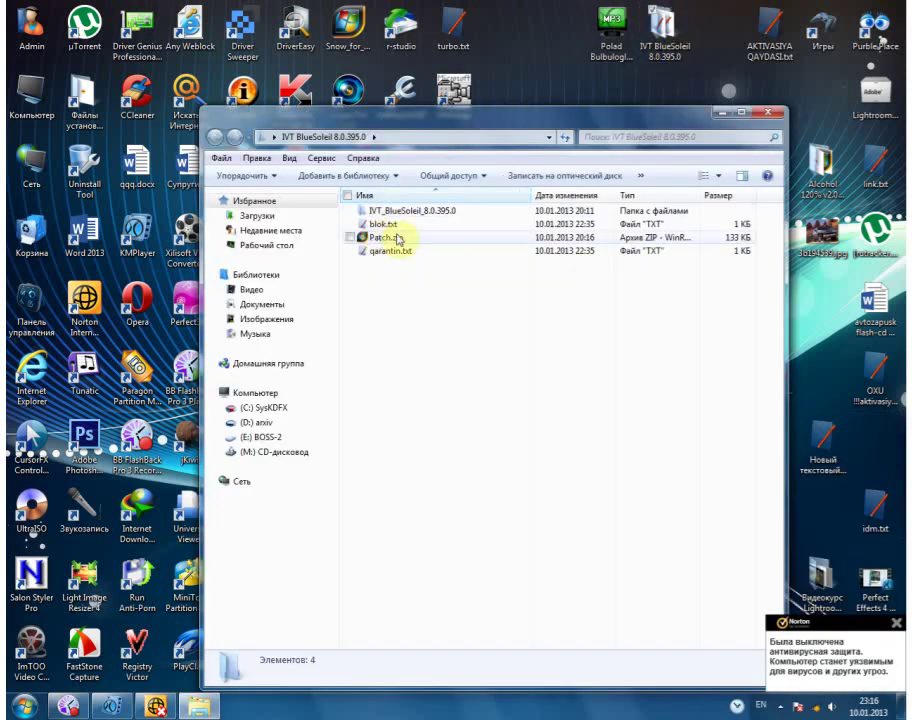
double_click(399, 210)
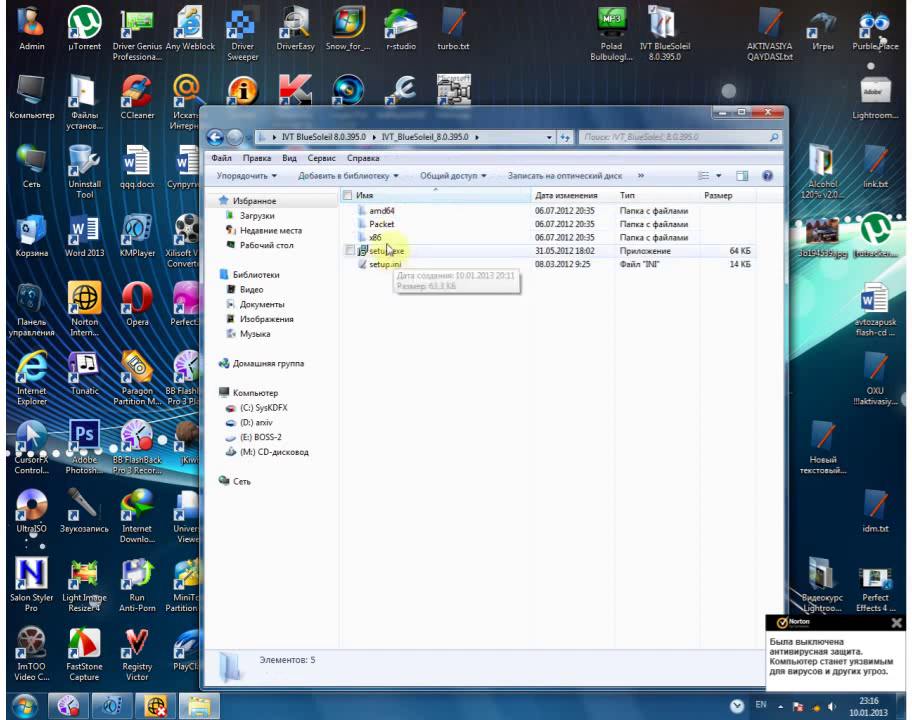
- Examine the installer files in the x86 and amd64 subfolders and return to the parent folder
double_click(383, 240)
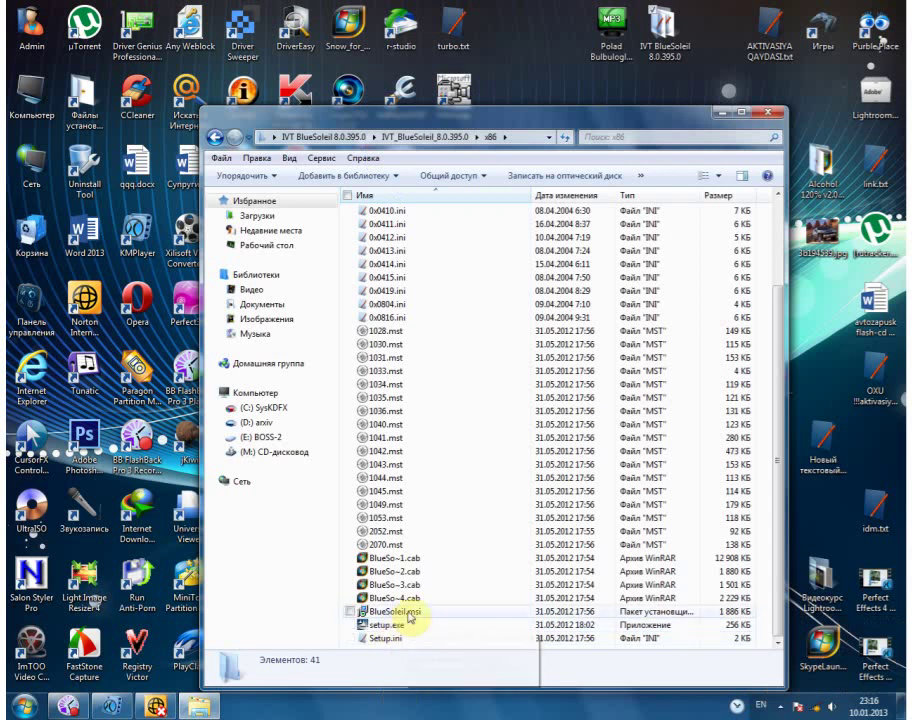
left_click(216, 137)
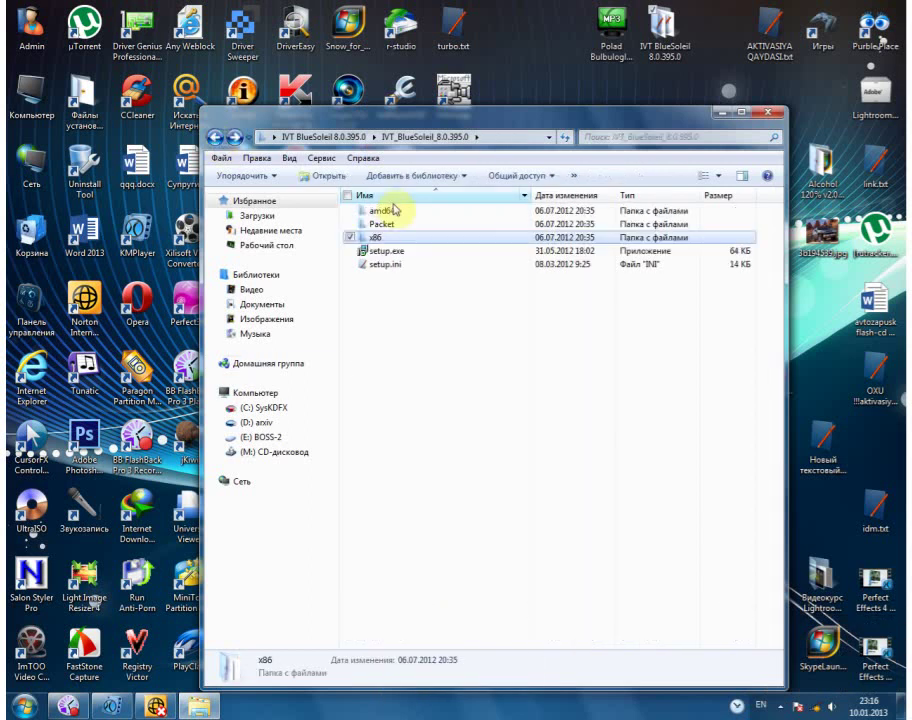
double_click(392, 208)
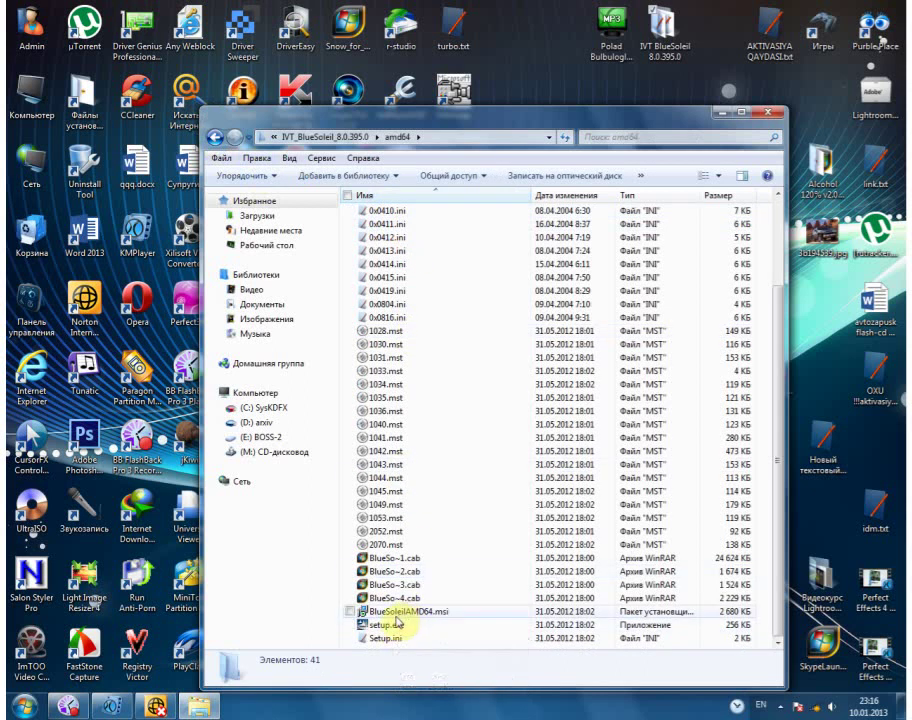
left_click(216, 139)
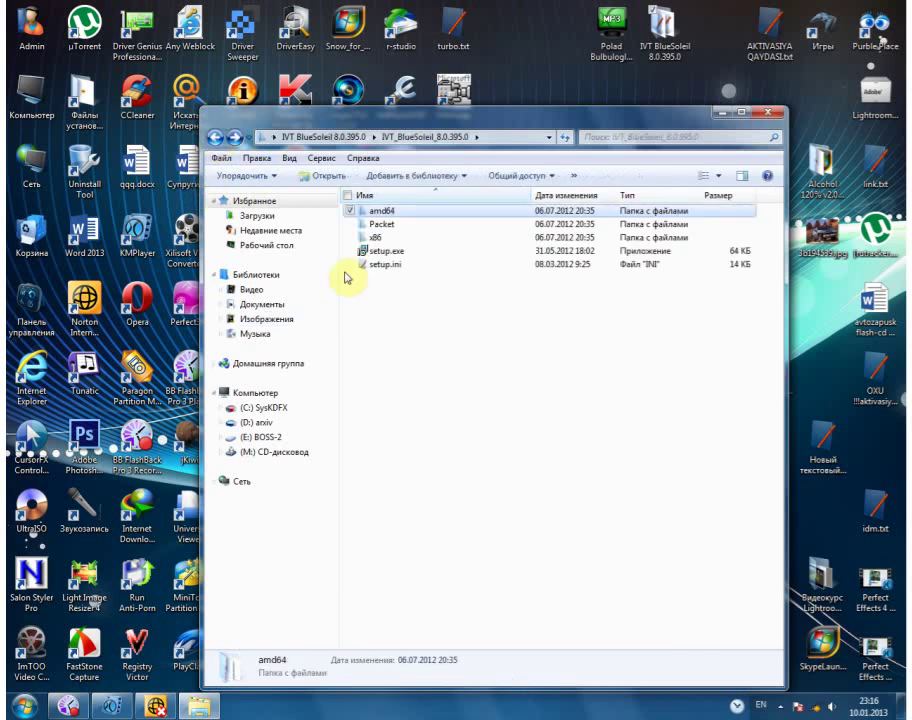
- Launch setup.exe, close the folder window, and accept Русский (Россия) as the installer language
left_click(382, 253)
double_click(384, 258)
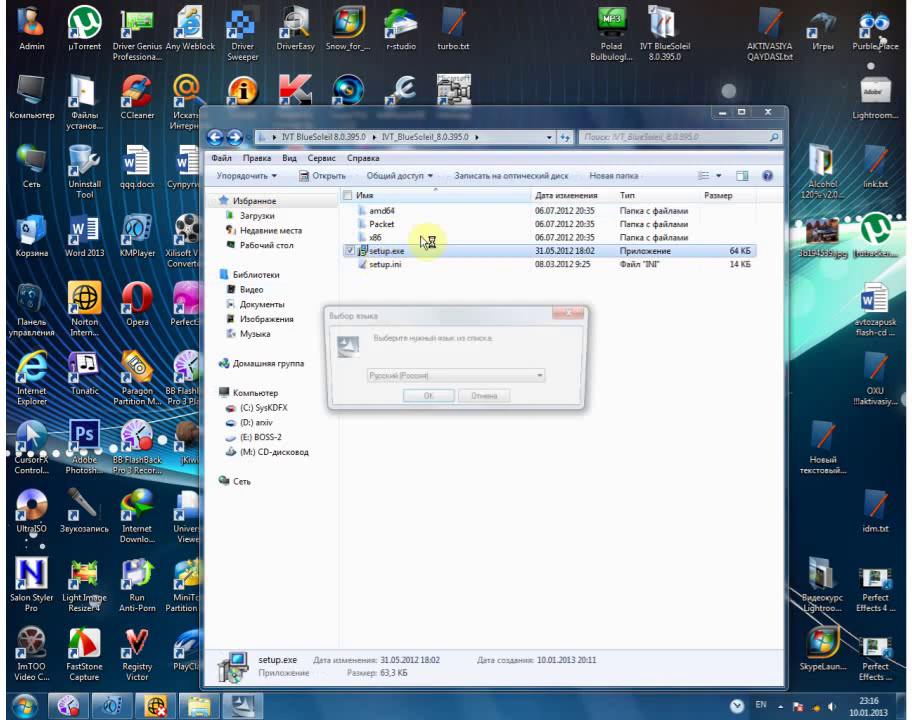
left_click(767, 113)
left_click_drag(464, 319, 582, 290)
left_click(522, 385)
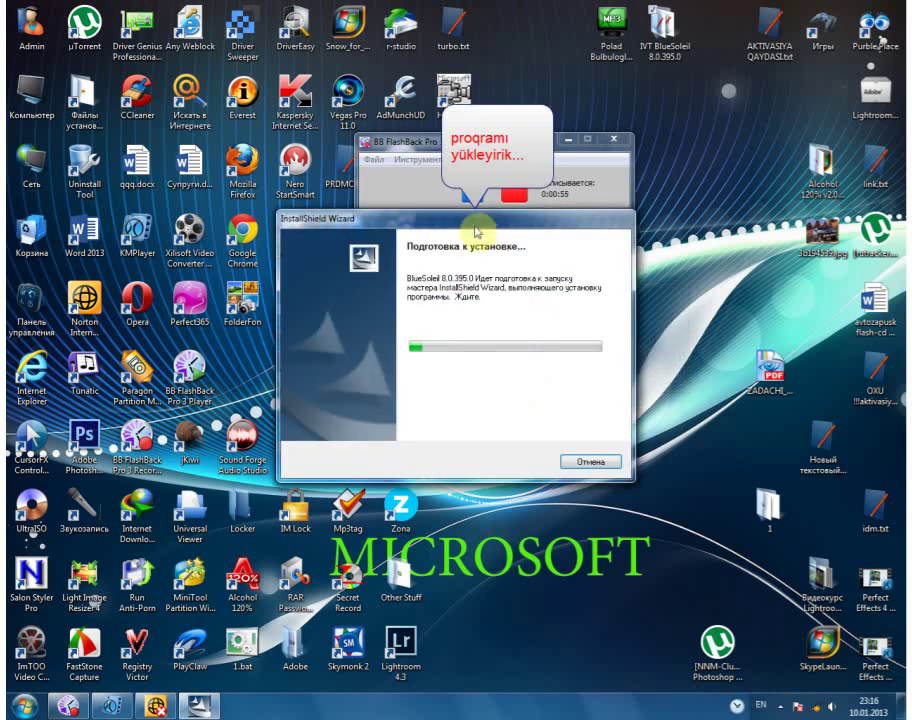
- Accept the BlueSoleil licence agreement and install the program to C:\Program Files\IVT Corporation\BlueSoleil\
left_click_drag(474, 217, 556, 203)
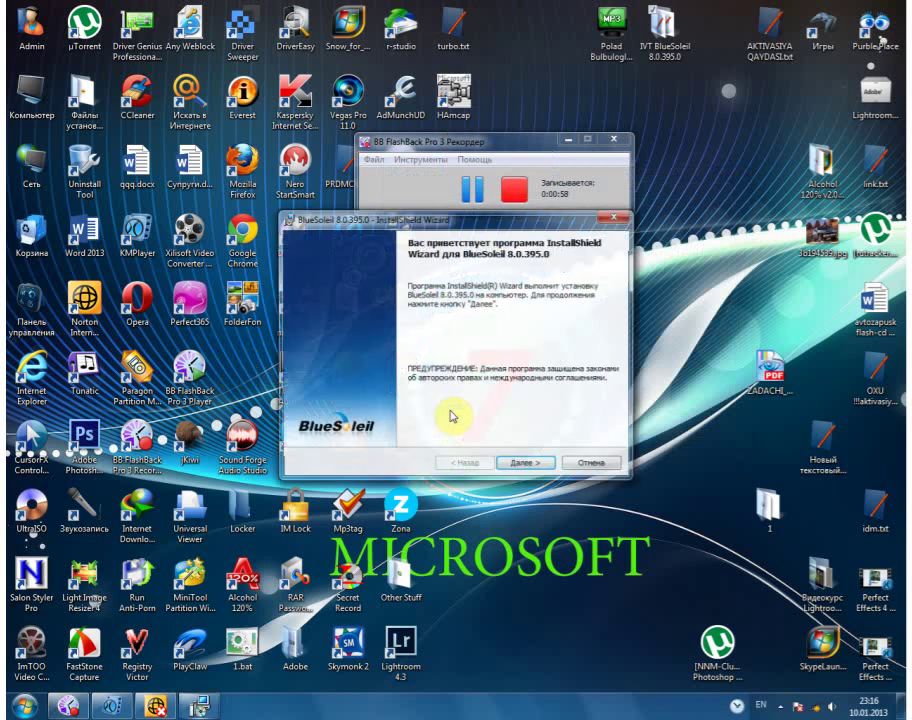
left_click_drag(524, 220, 668, 200)
left_click(666, 447)
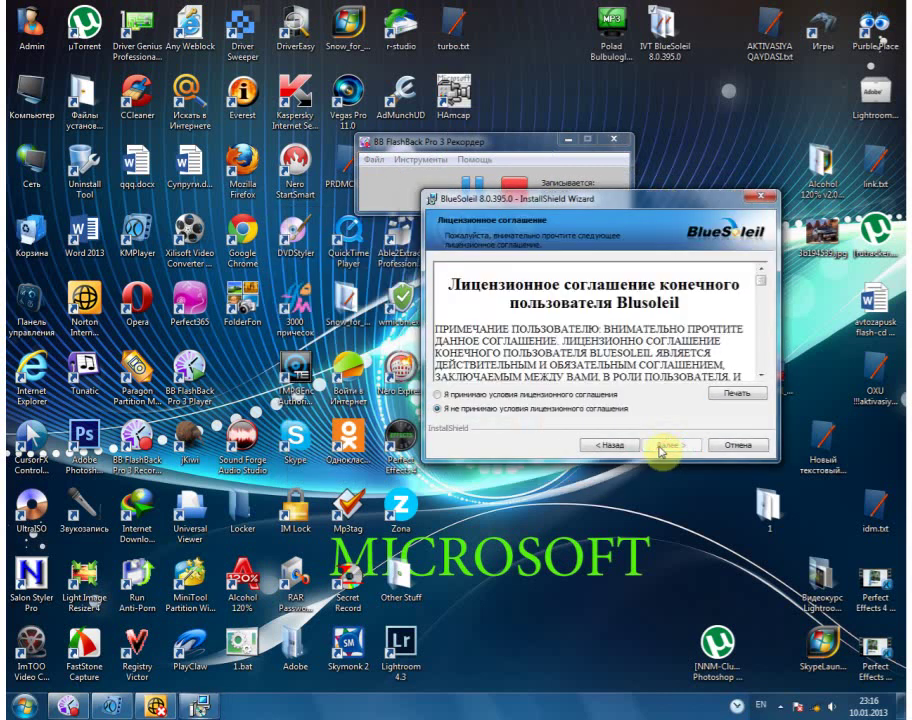
left_click(660, 446)
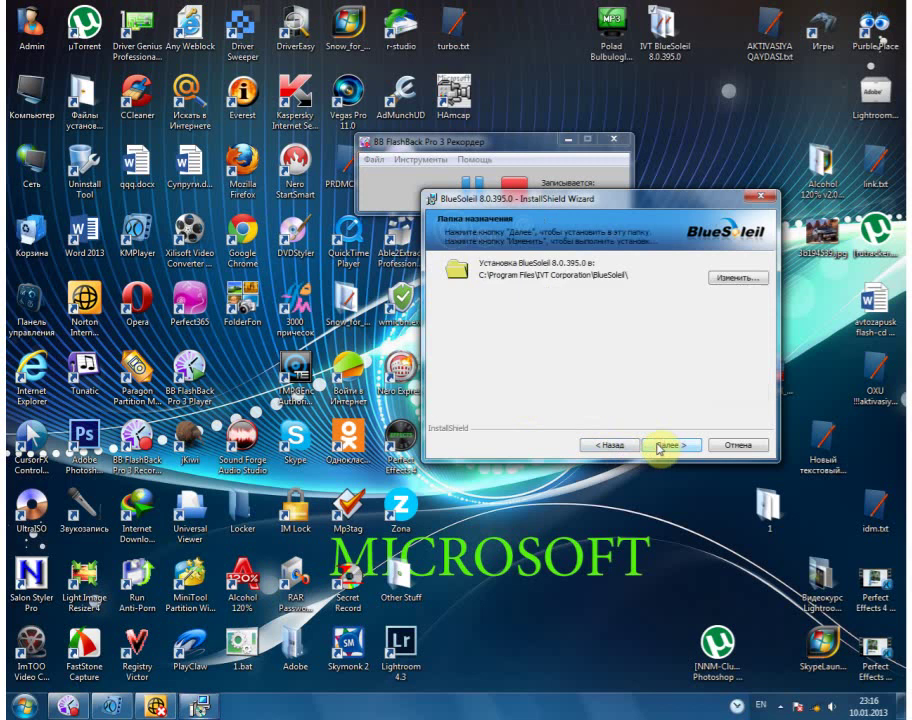
left_click(664, 446)
left_click(670, 445)
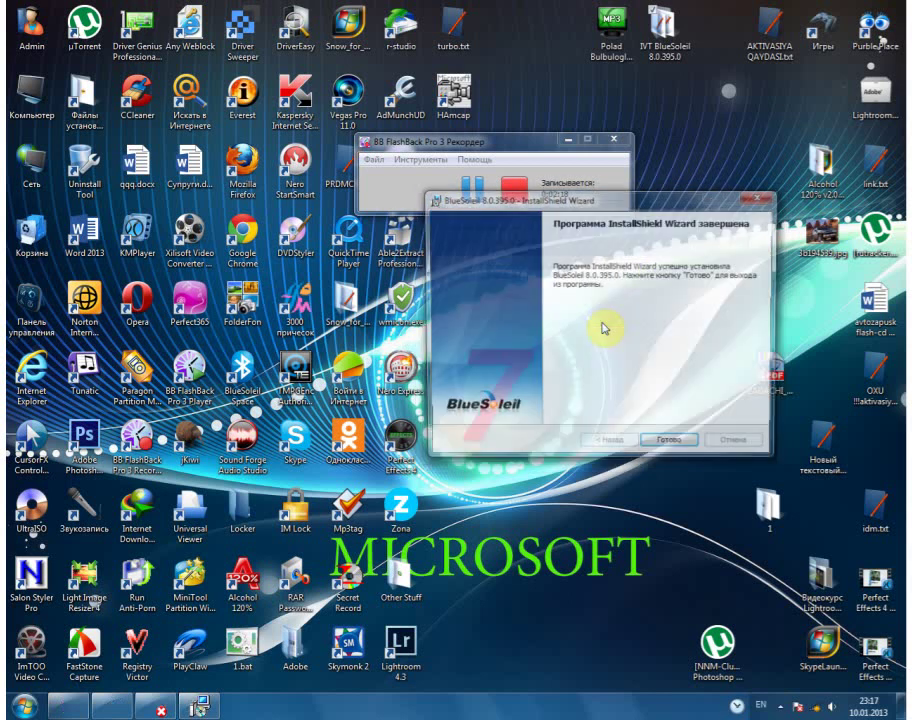
- Finish the BlueSoleil installation wizard and decline the system restart
left_click(667, 449)
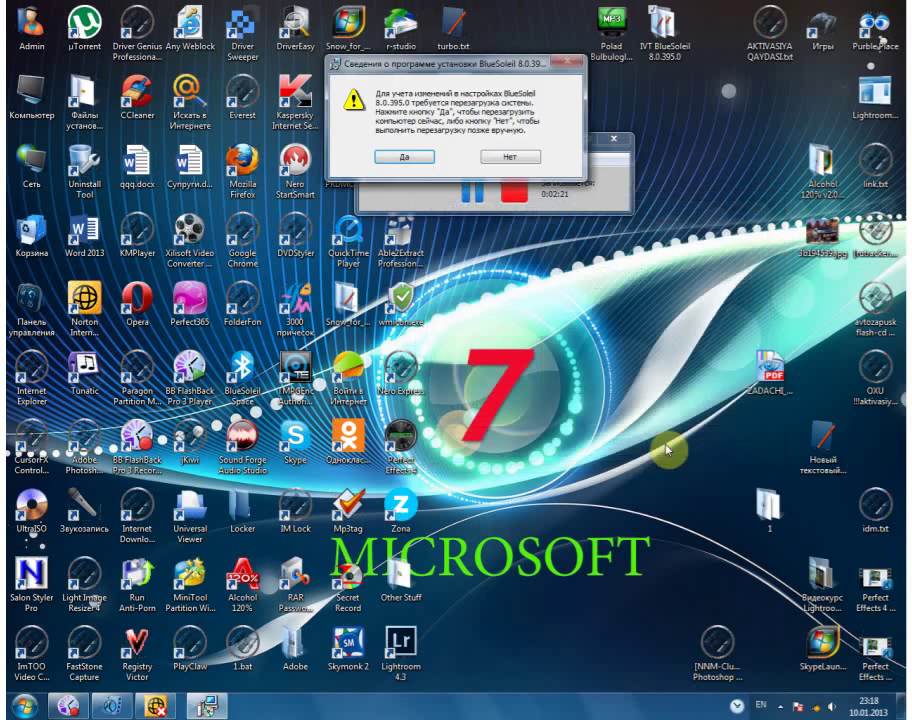
left_click(511, 157)
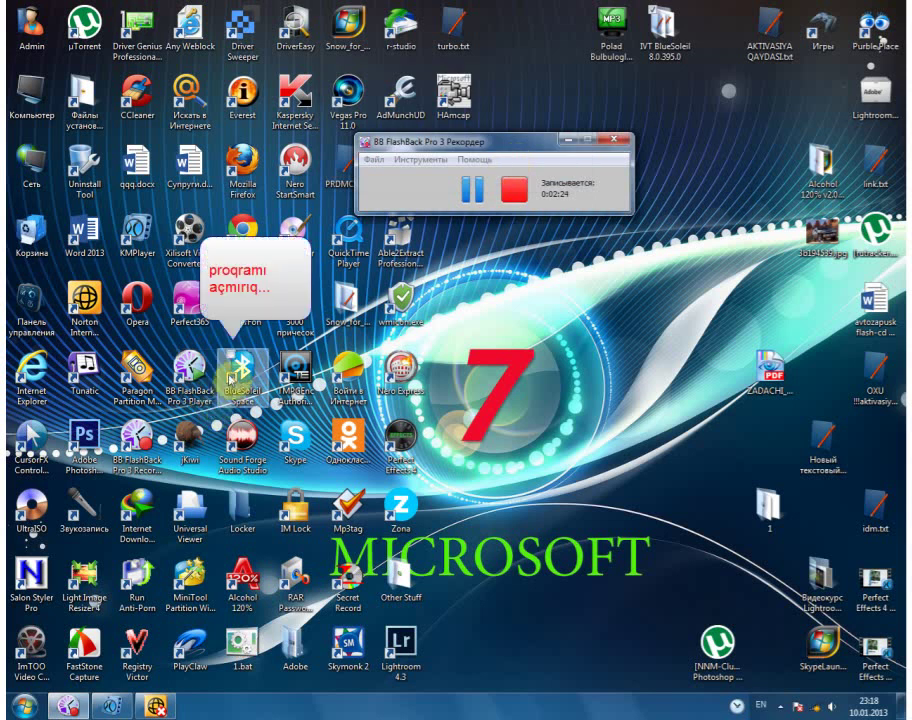
left_click_drag(533, 147, 559, 120)
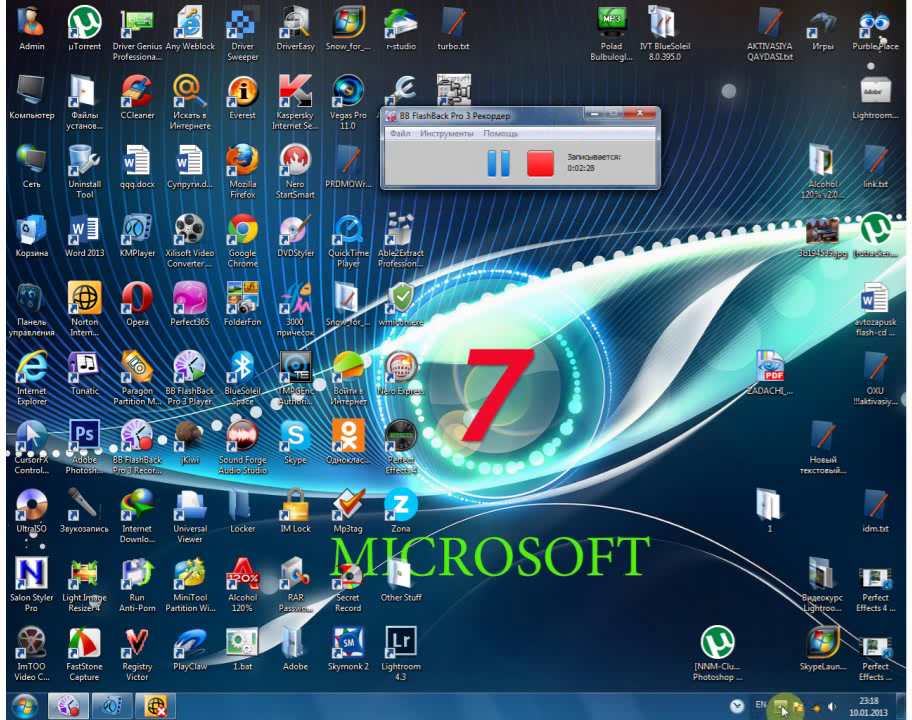
left_click(155, 706)
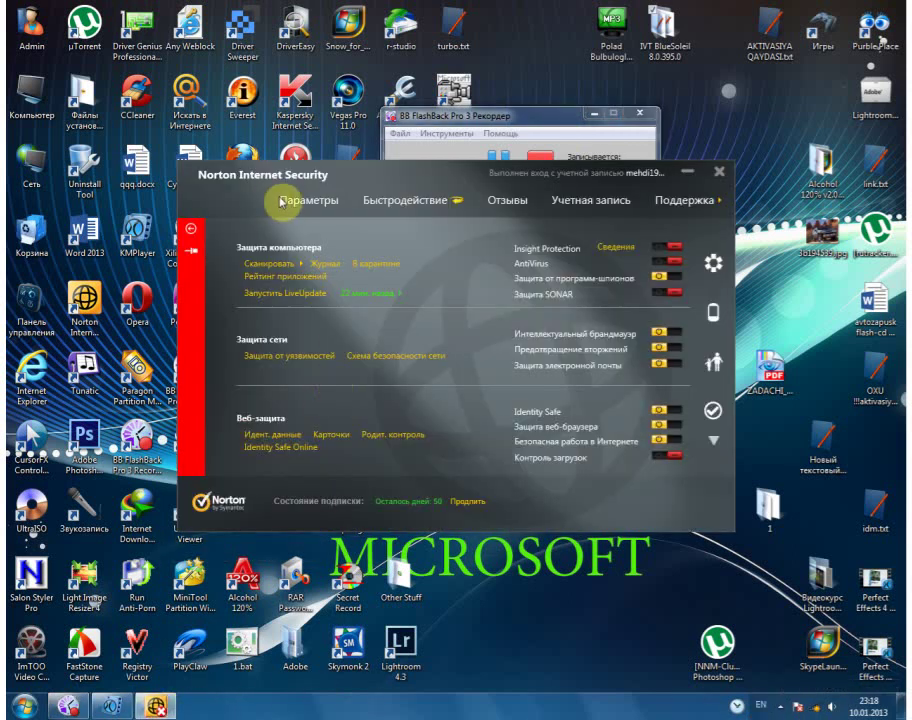
left_click(289, 204)
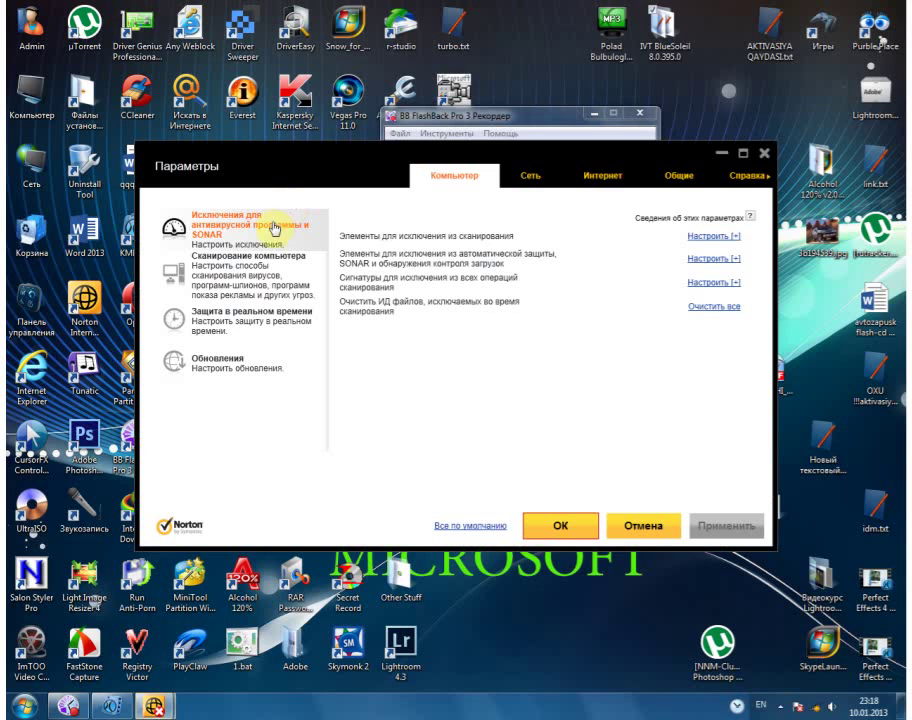
left_click(707, 238)
- Add the C:\Program Files\IVT Corporation folder, including subfolders, to the scan exclusions and save the list
left_click(393, 472)
left_click(539, 338)
left_click(378, 323)
left_click(377, 351)
scroll(398, 378, "down", 5)
scroll(398, 378, "down", 3)
scroll(398, 382, "down", 3)
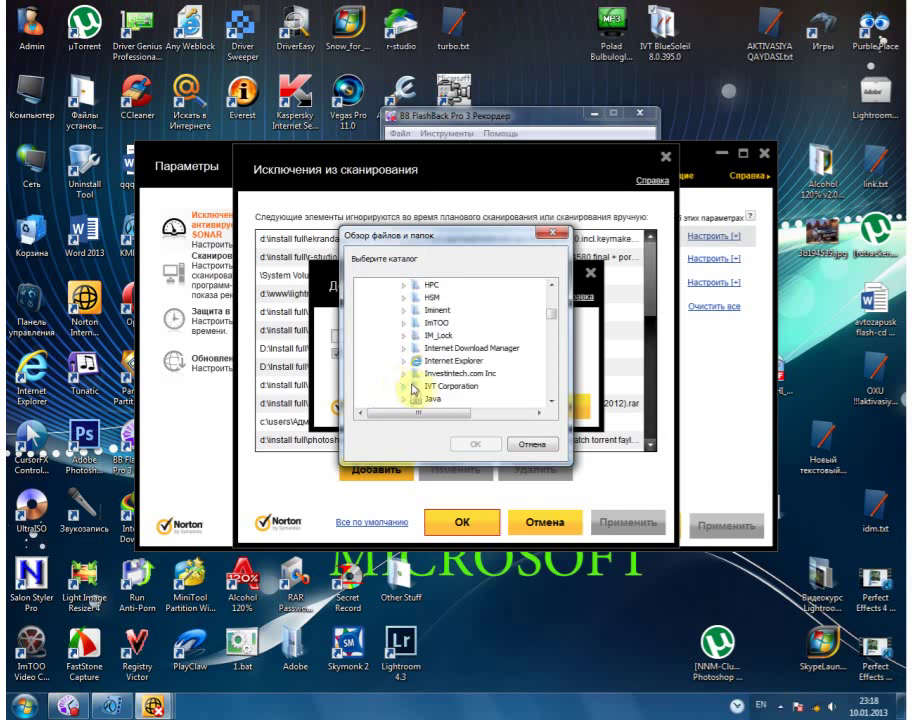
left_click(415, 386)
left_click(470, 443)
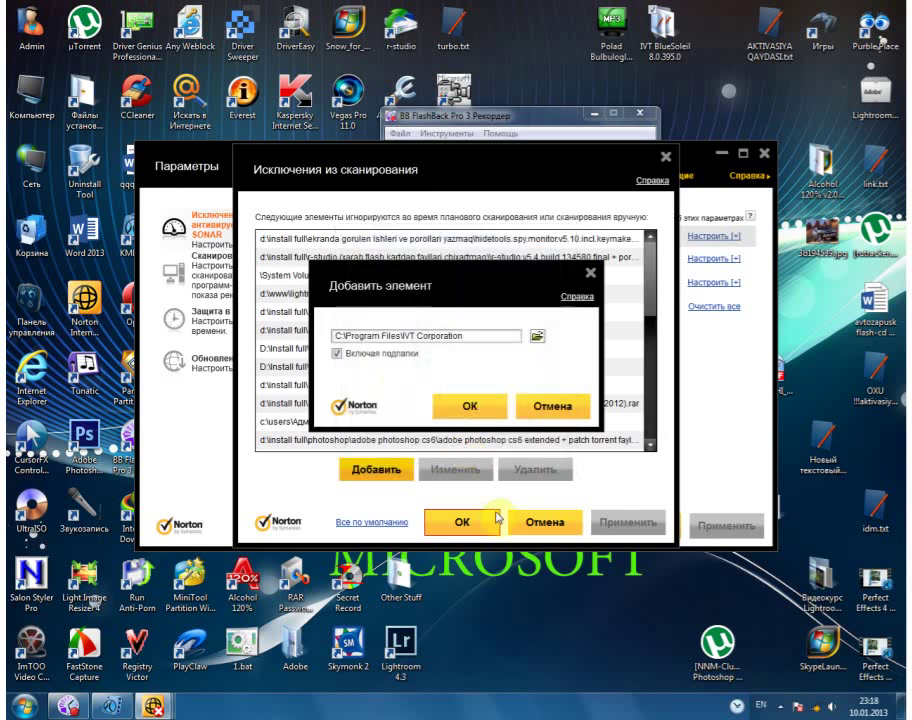
left_click(468, 403)
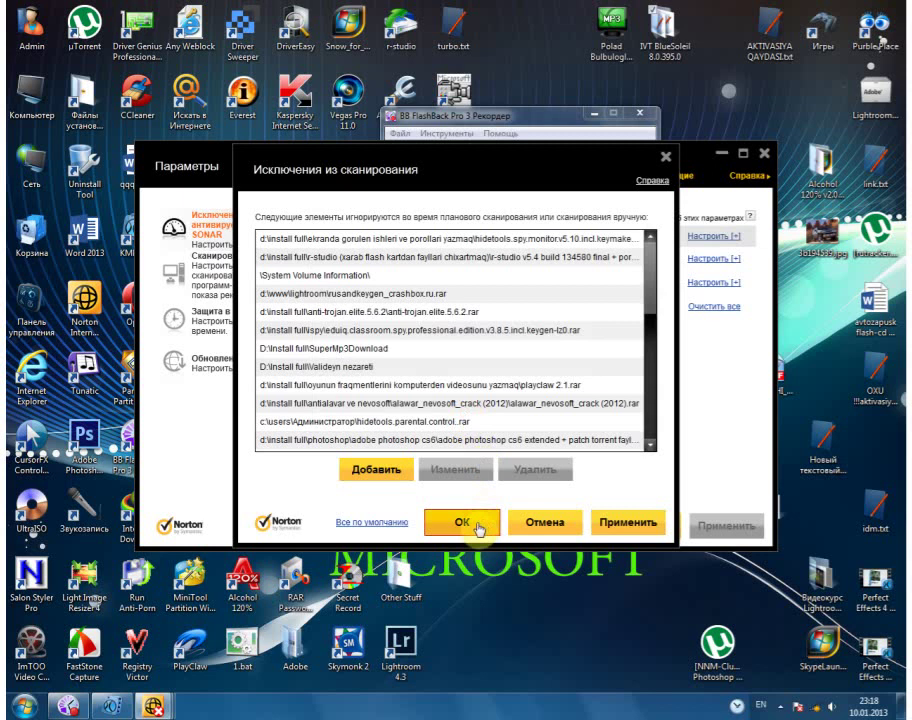
left_click(470, 523)
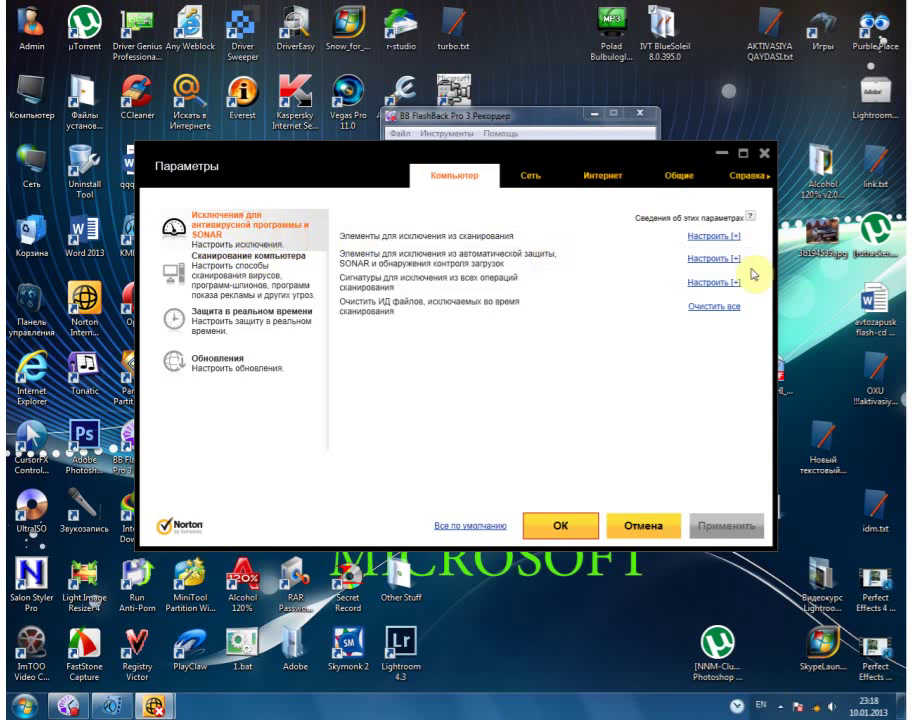
- Open Norton's real-time exclusions list and read the executable names in qarantin.txt from the IVT BlueSoleil 8.0.395.0 folder
left_click(714, 259)
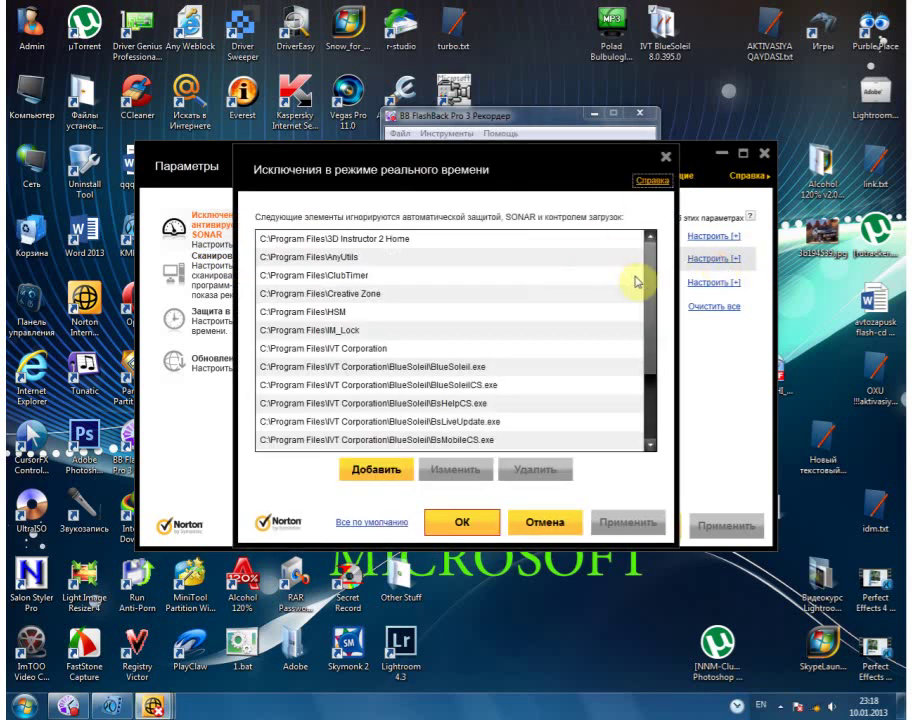
scroll(648, 290, "down", 1)
double_click(672, 57)
left_click(398, 256)
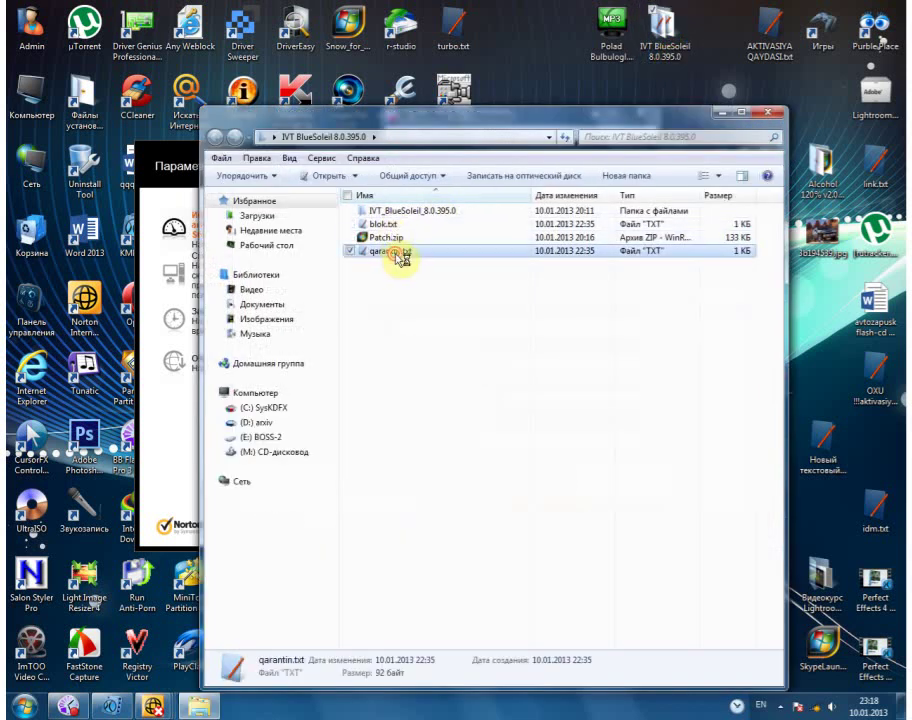
double_click(398, 254)
left_click_drag(340, 322, 195, 232)
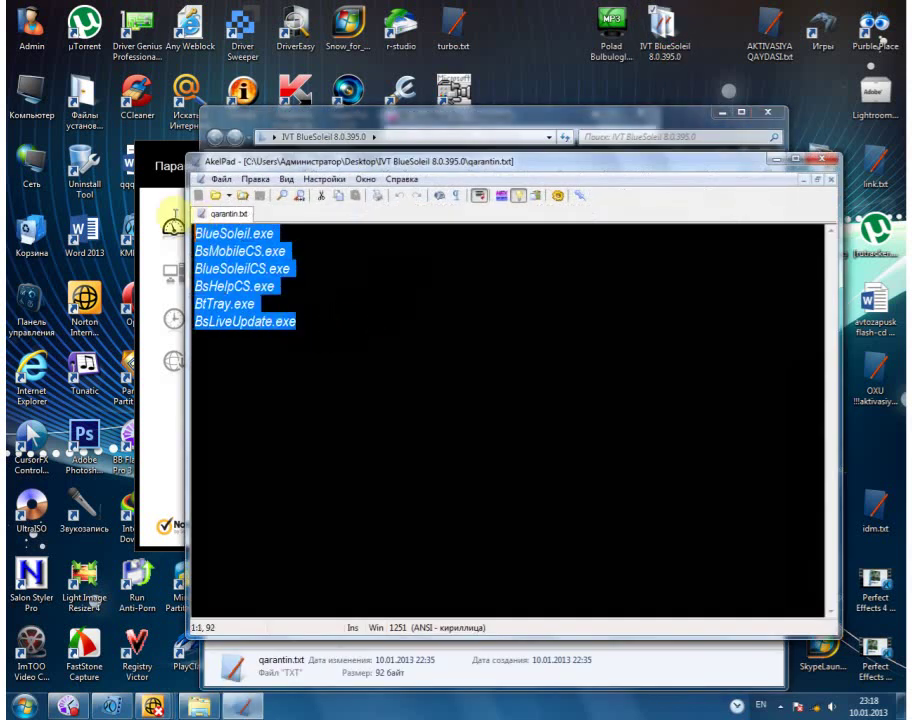
left_click(441, 321)
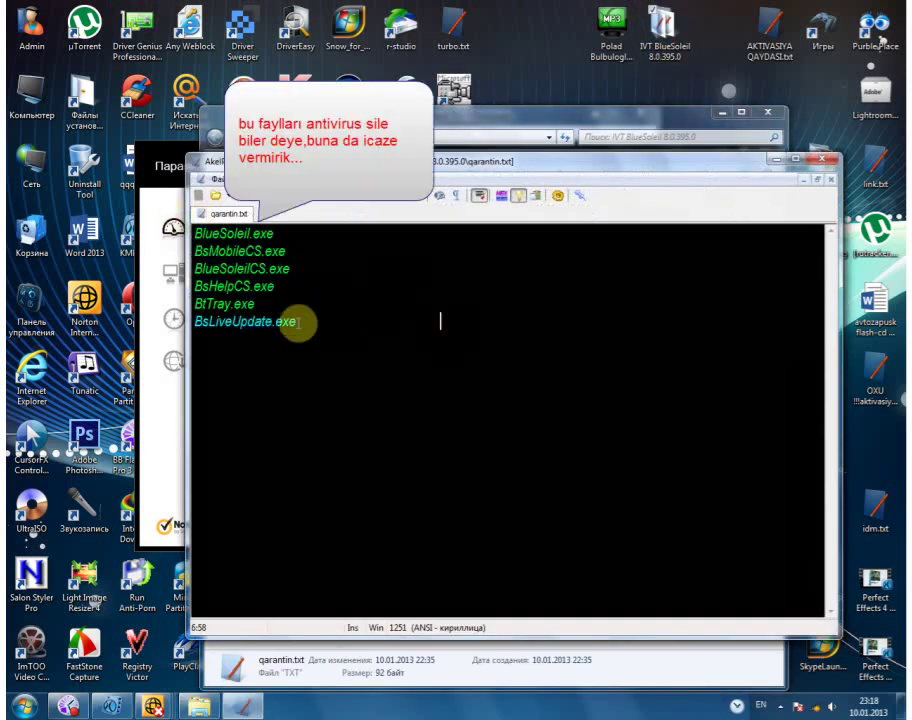
left_click(821, 159)
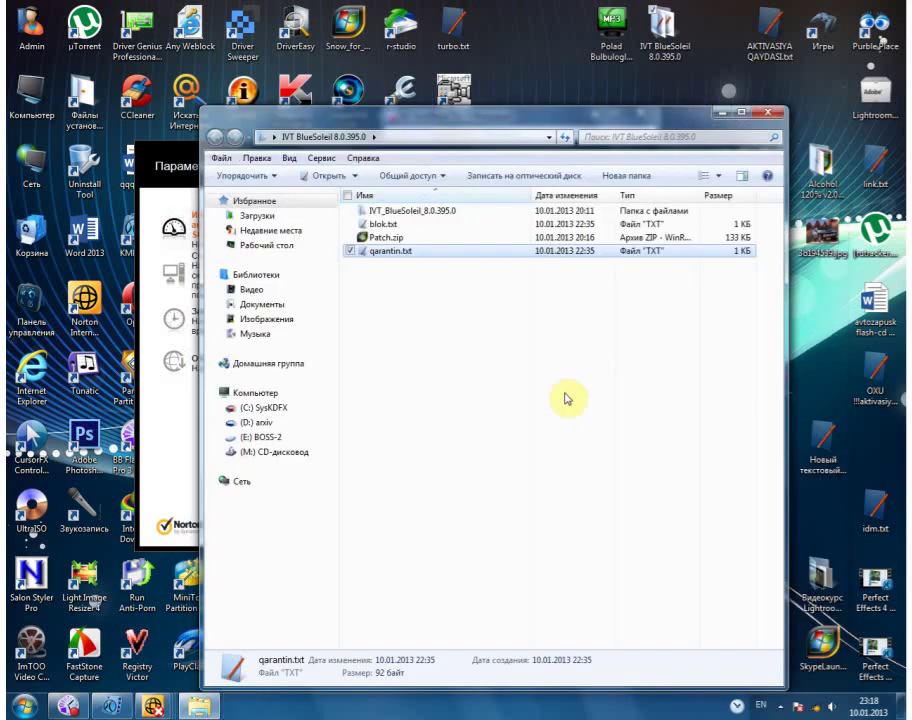
- Check the BlueSoleil executables from BlueSoleil.exe through BtTray.exe one by one in Norton's real-time exclusions list
left_click(183, 413)
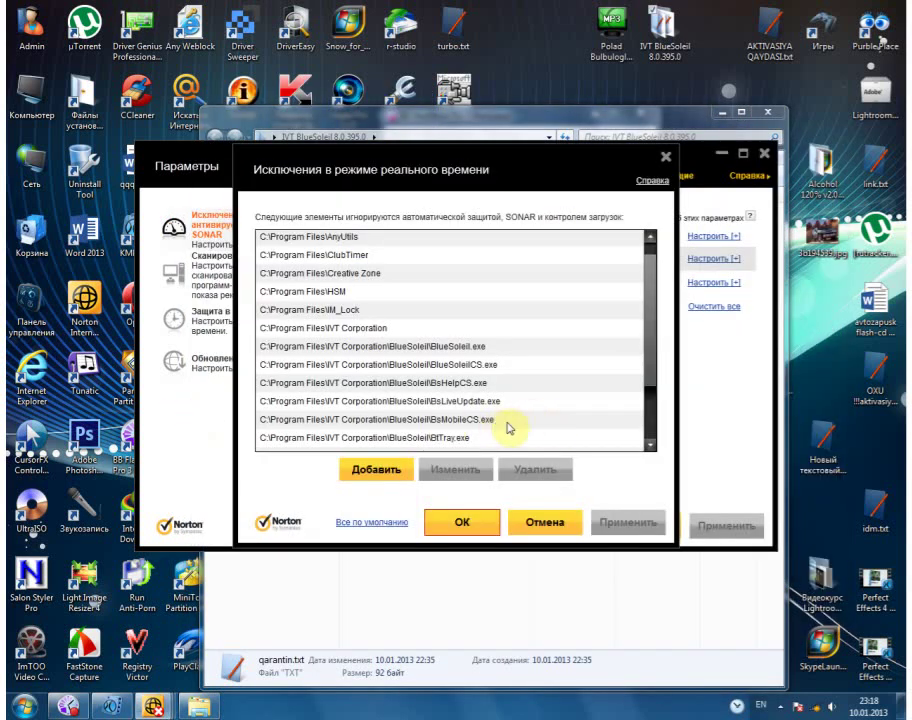
scroll(650, 376, "down", 1)
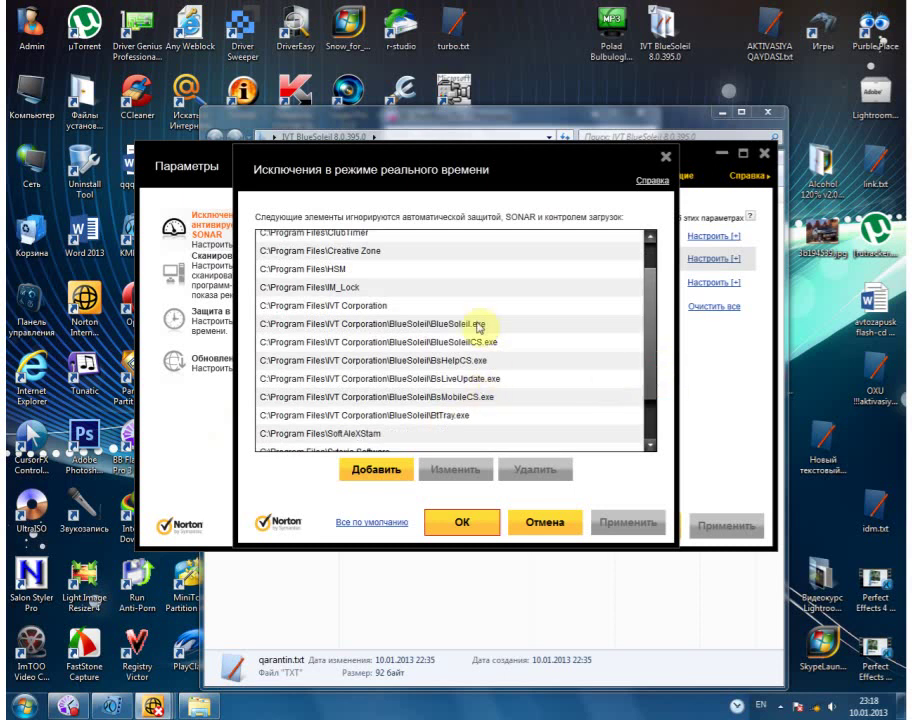
left_click(478, 324)
left_click(474, 341)
left_click(474, 360)
left_click(480, 378)
left_click(485, 398)
left_click(495, 415)
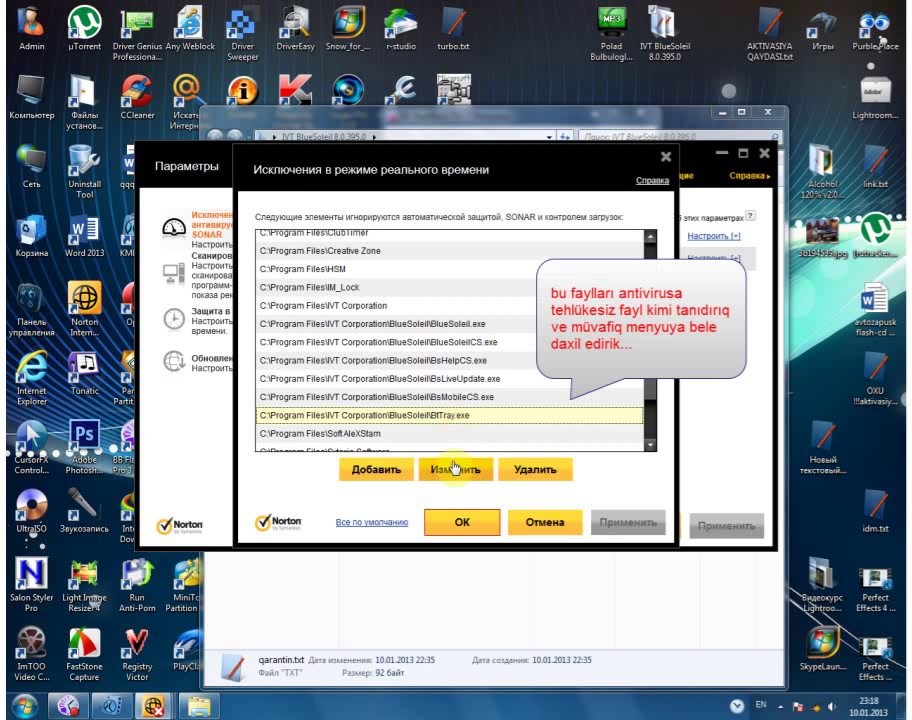
- Start a new real-time exclusion and browse to C:\Program Files\IVT Corporation\BlueSoleil
left_click(650, 446)
left_click(580, 432)
left_click(372, 470)
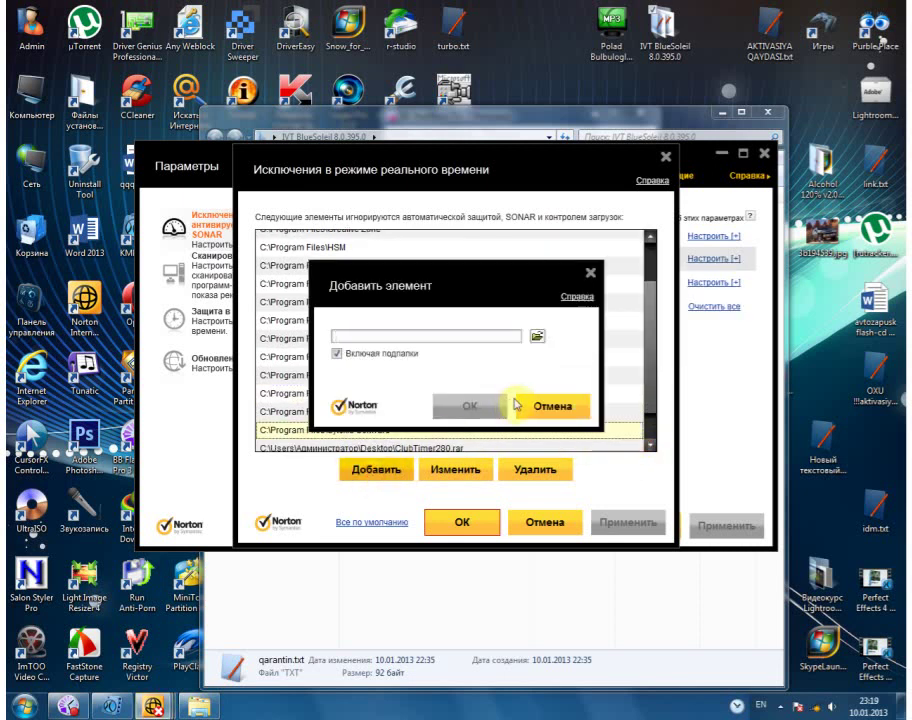
left_click(537, 336)
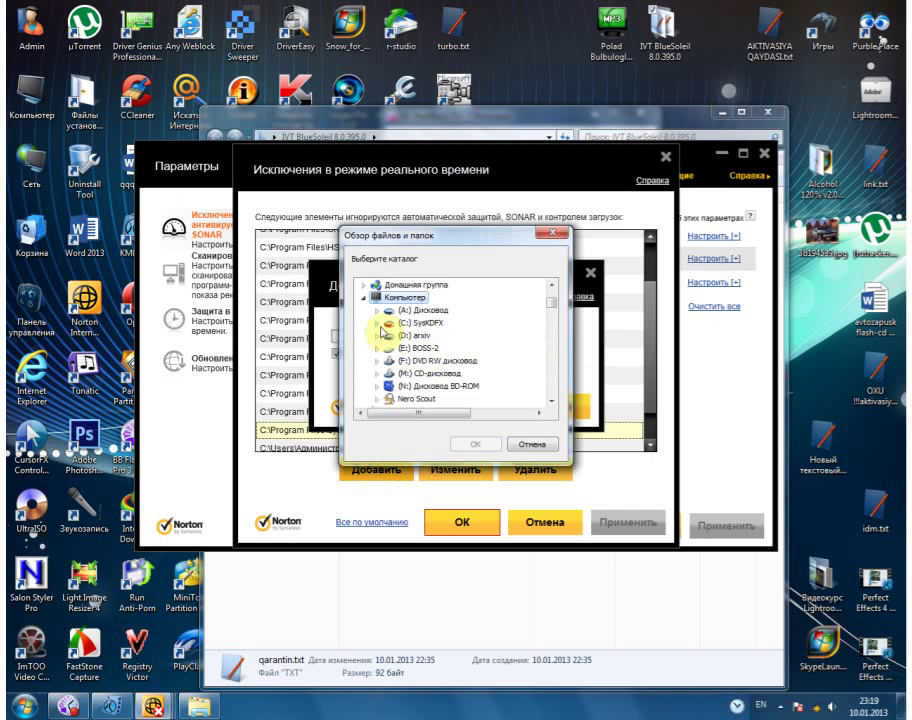
left_click(377, 323)
left_click(389, 347)
scroll(398, 362, "down", 8)
scroll(400, 370, "down", 3)
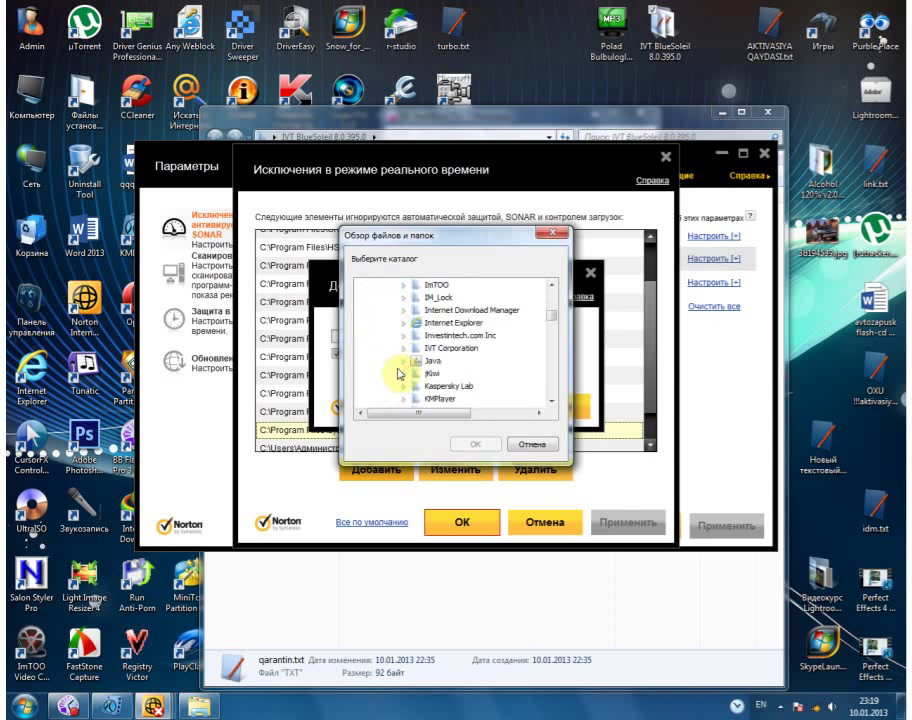
scroll(398, 374, "up", 2)
scroll(398, 374, "down", 1)
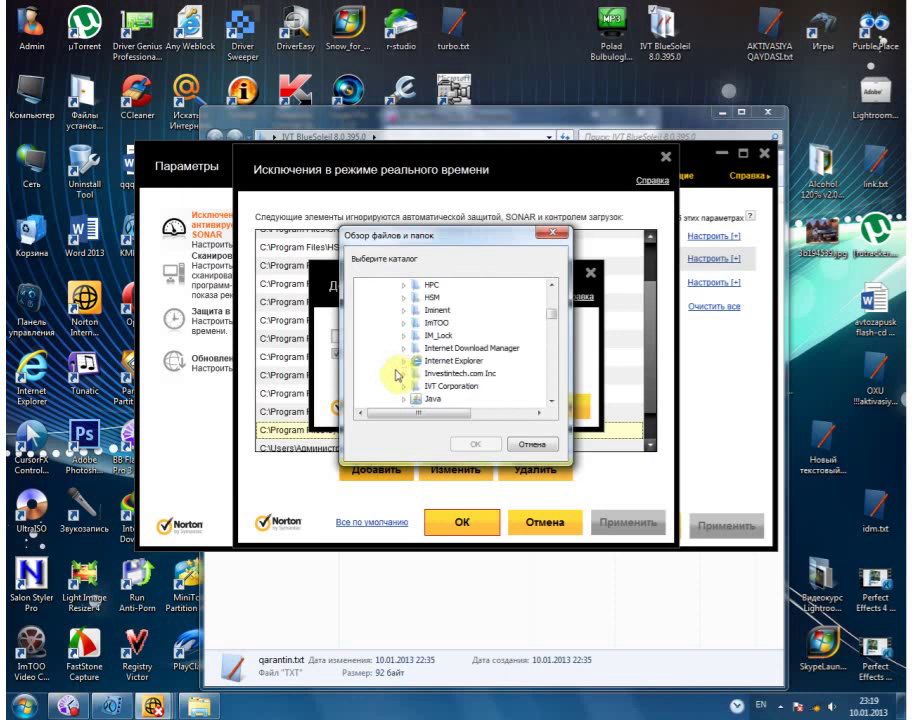
left_click(418, 399)
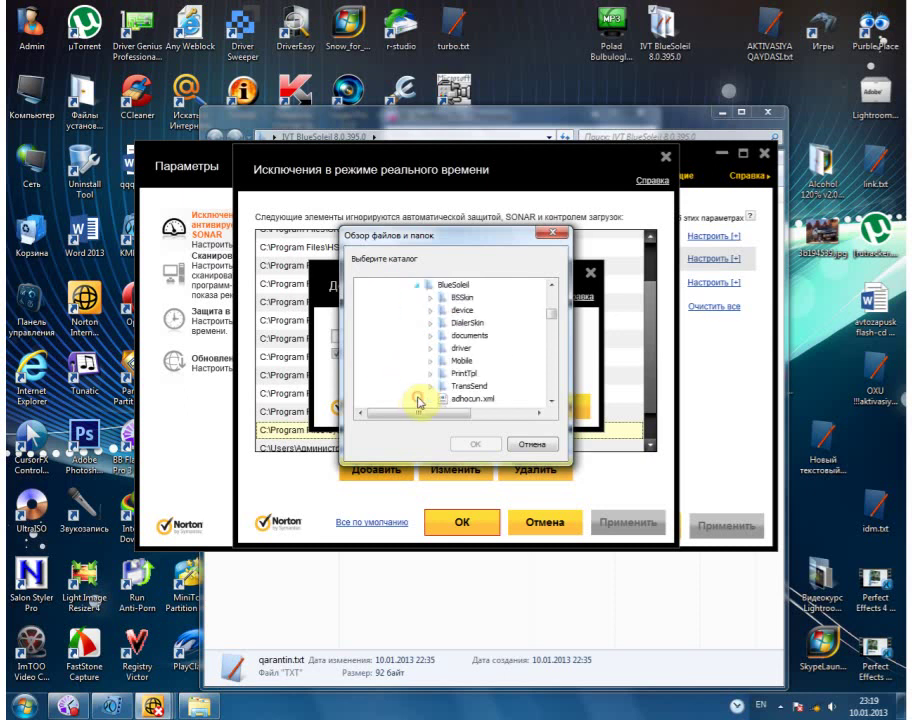
- Go through the six BlueSoleil executables from BlueSoleil.exe to BtTray.exe in the file browser, choose BtTray.exe, and cancel adding the item
scroll(420, 397, "down", 4)
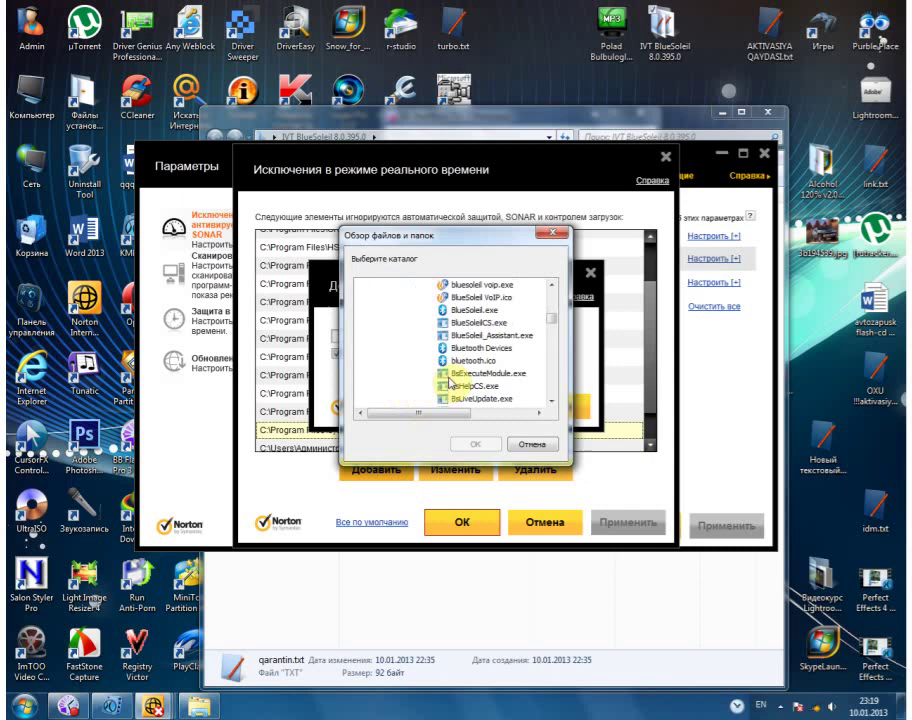
left_click(475, 311)
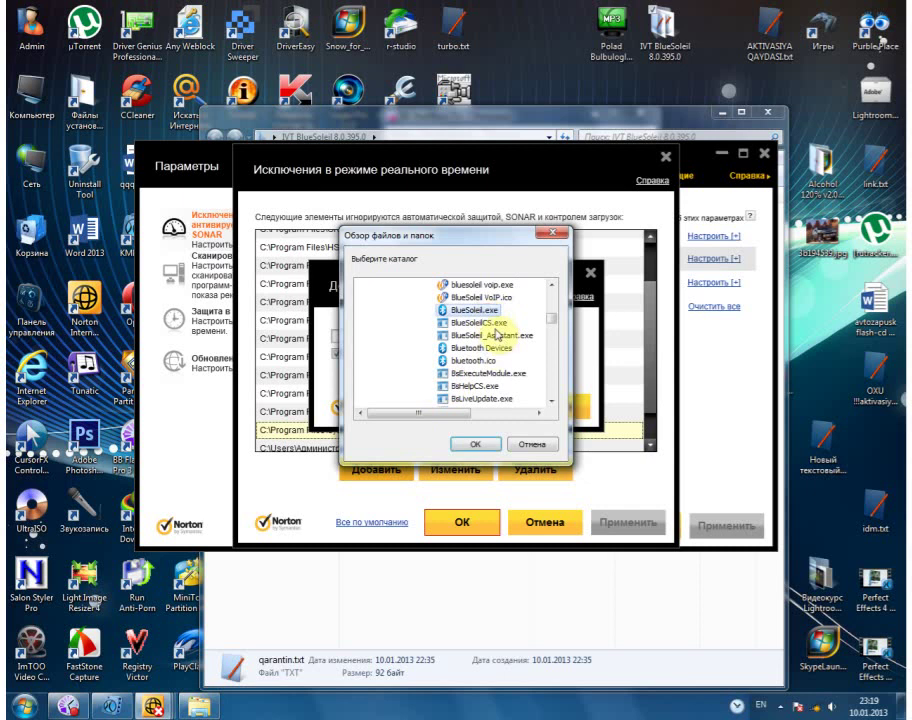
left_click(495, 323)
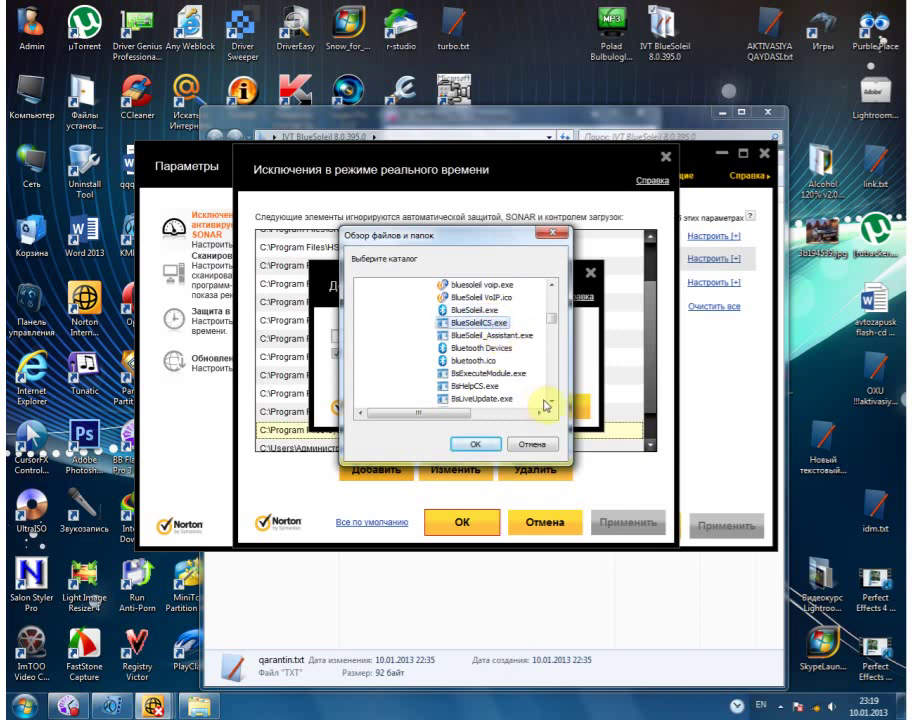
left_click(549, 403)
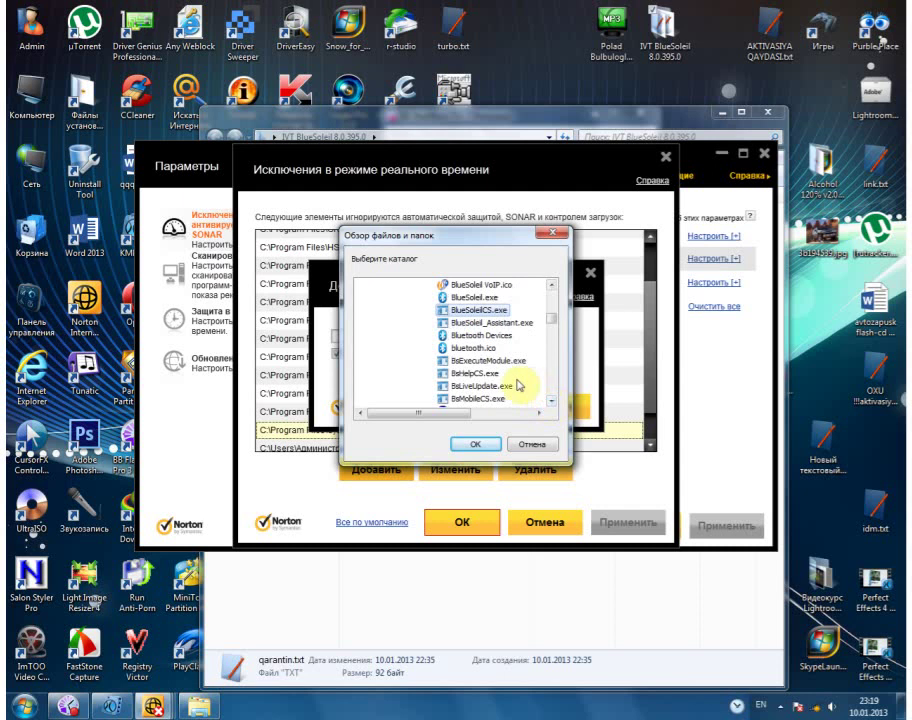
left_click(480, 374)
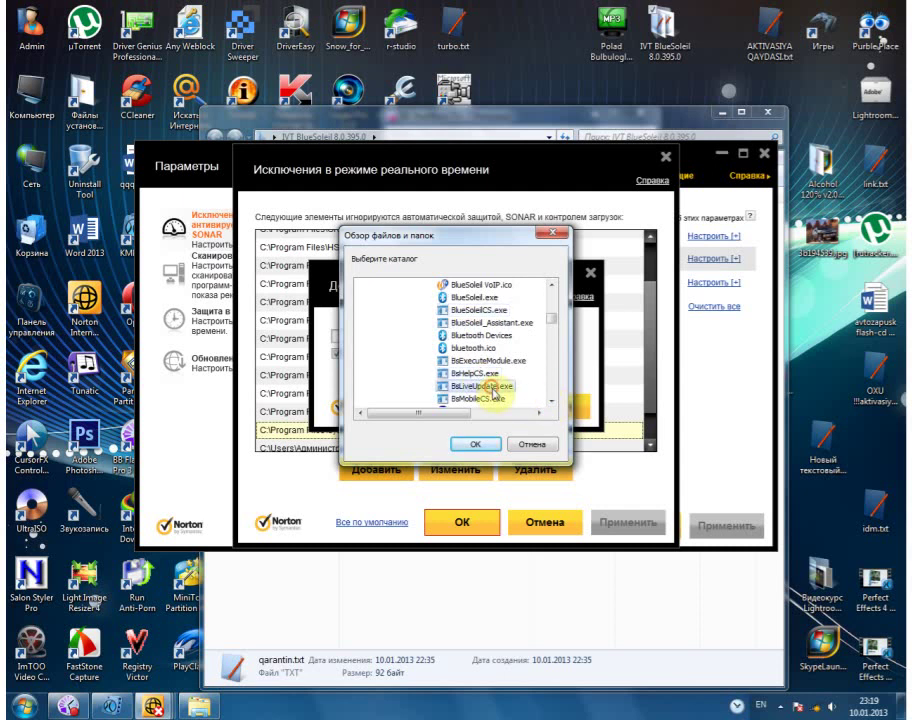
left_click(491, 400)
left_click(549, 404)
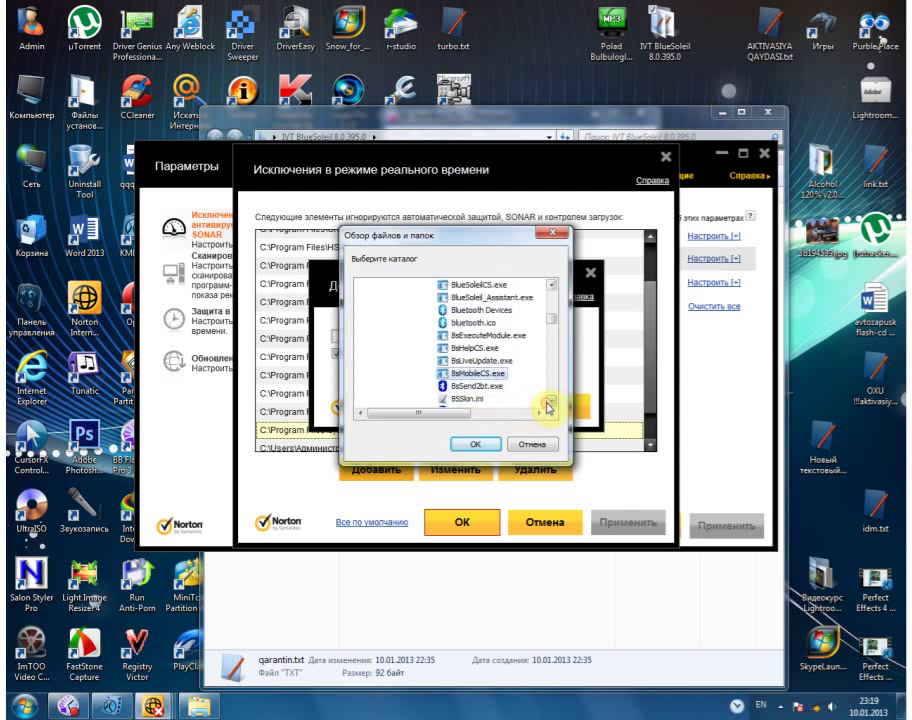
left_click(549, 404)
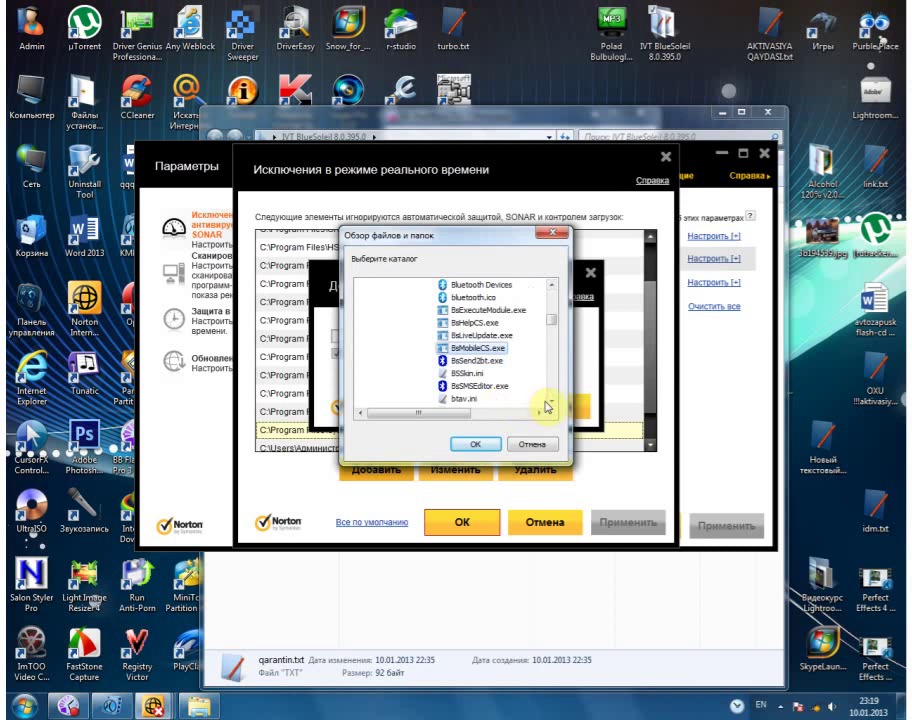
left_click(549, 404)
left_click(548, 403)
left_click(547, 403)
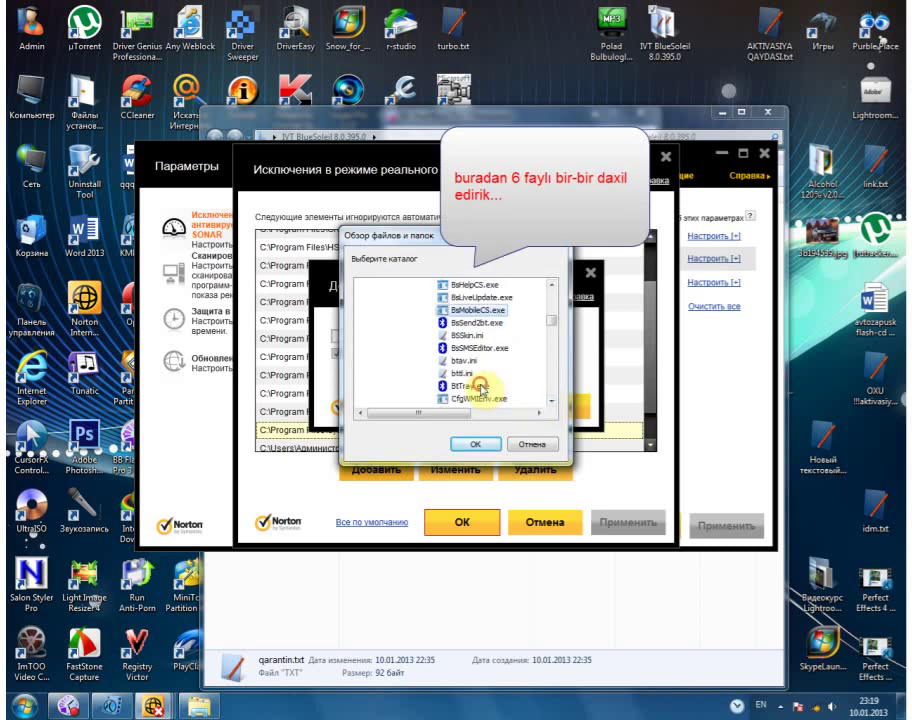
left_click(474, 446)
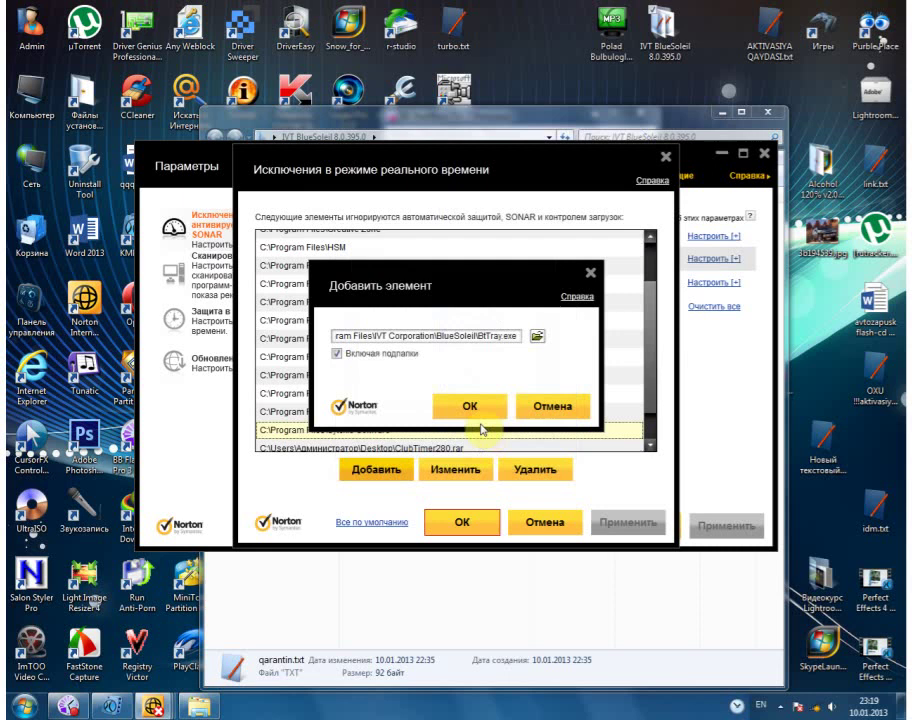
left_click(587, 272)
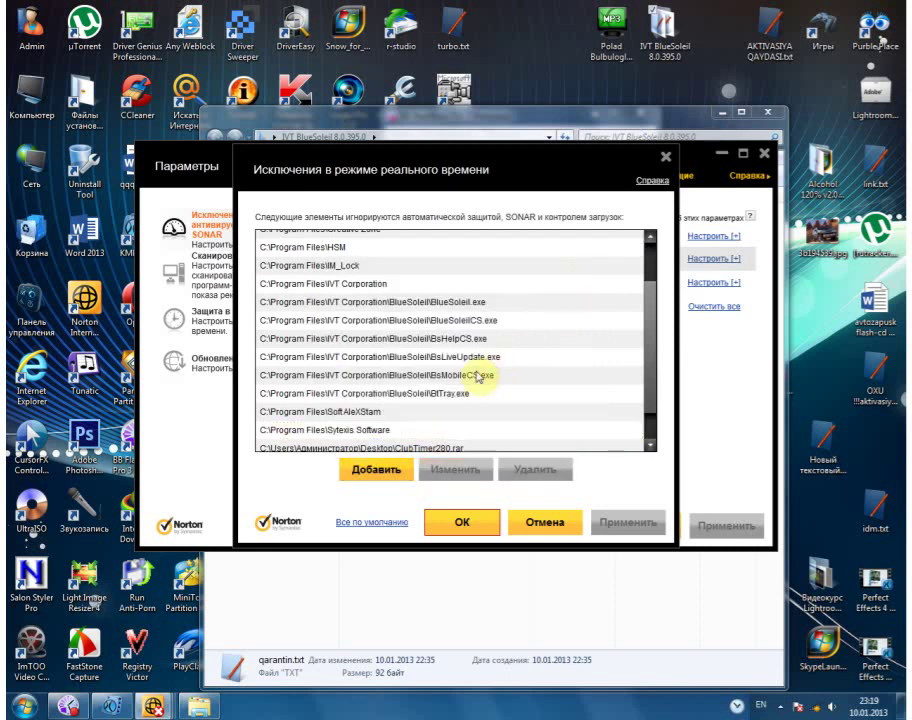
- Accept the real-time exclusions list and close Norton's settings window
left_click(436, 527)
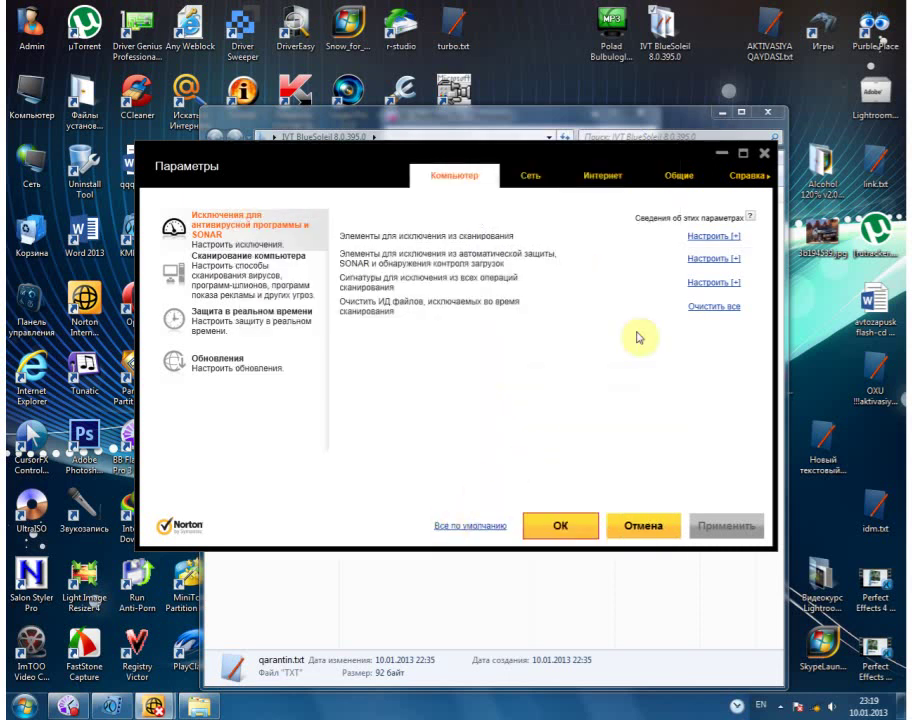
left_click(764, 157)
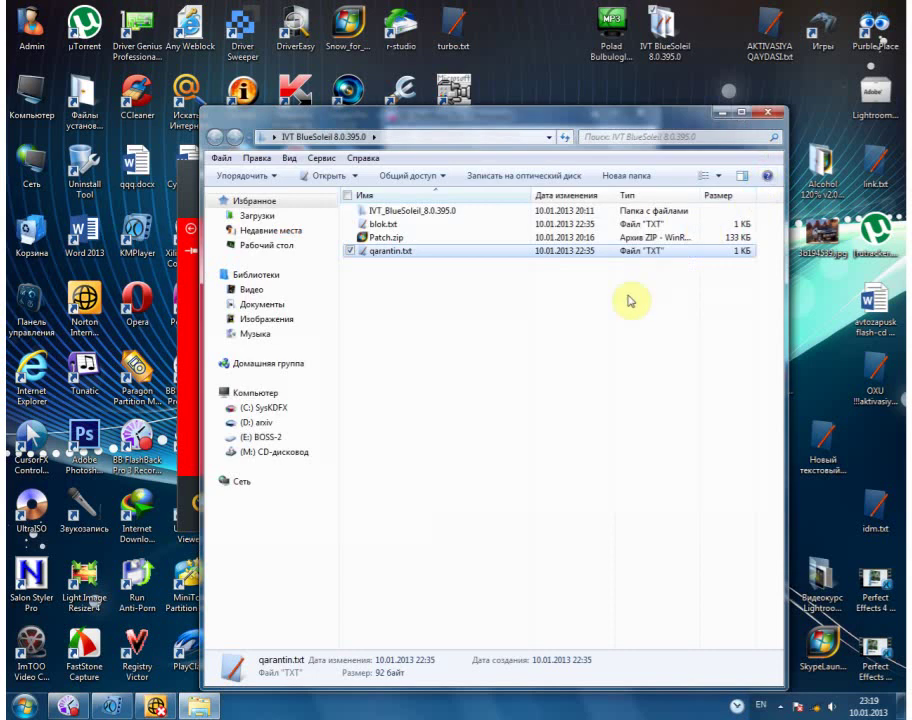
- Copy all the 127.0.0.1 host entries from blok.txt in the IVT BlueSoleil 8.0.395.0 folder and close the file
left_click(393, 226)
double_click(393, 226)
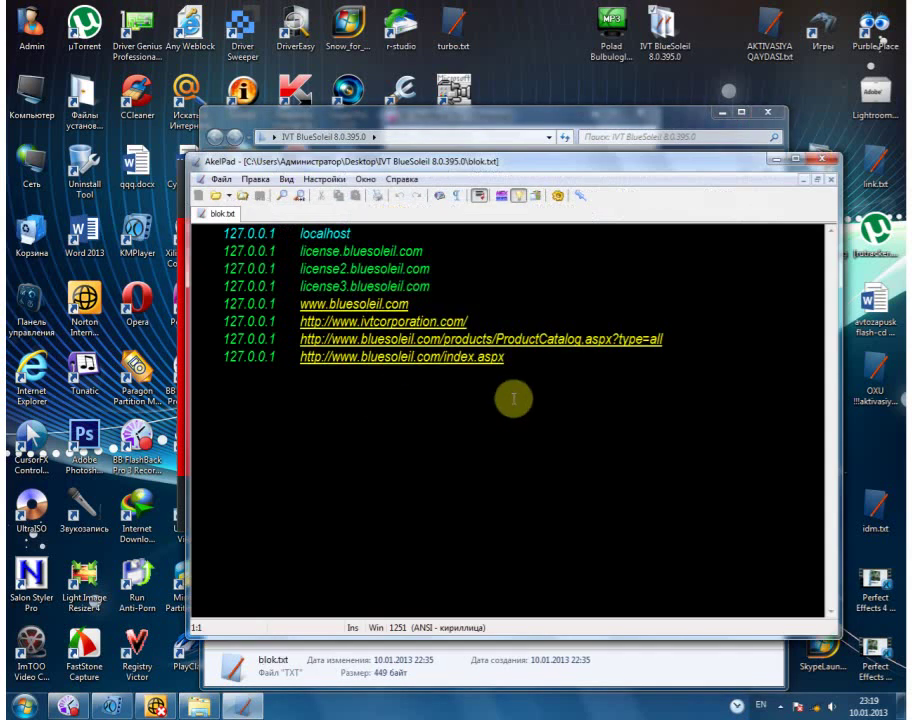
left_click_drag(519, 378, 56, 162)
right_click(350, 320)
left_click(390, 377)
left_click(312, 398)
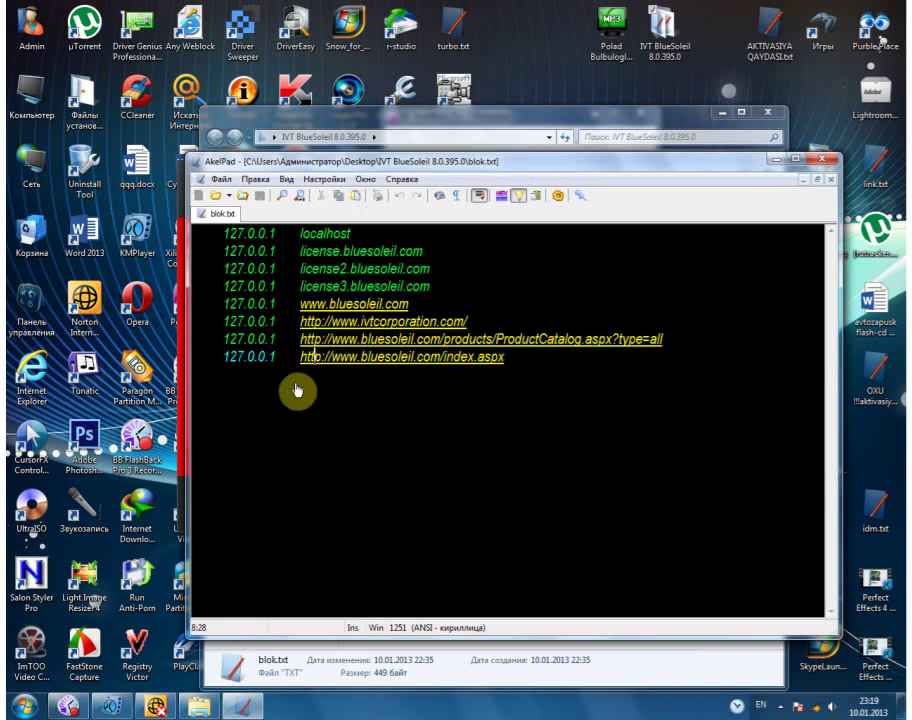
left_click(820, 162)
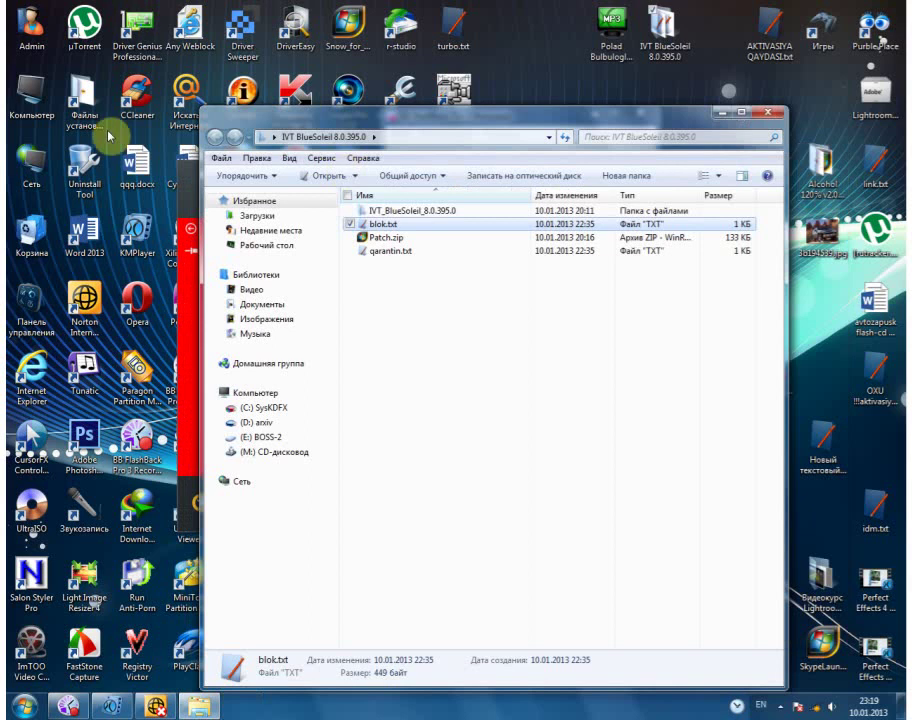
- Close the IVT BlueSoleil folder window and open the C:\Windows folder
double_click(33, 95)
left_click_drag(603, 120, 628, 95)
left_click(768, 114)
double_click(425, 192)
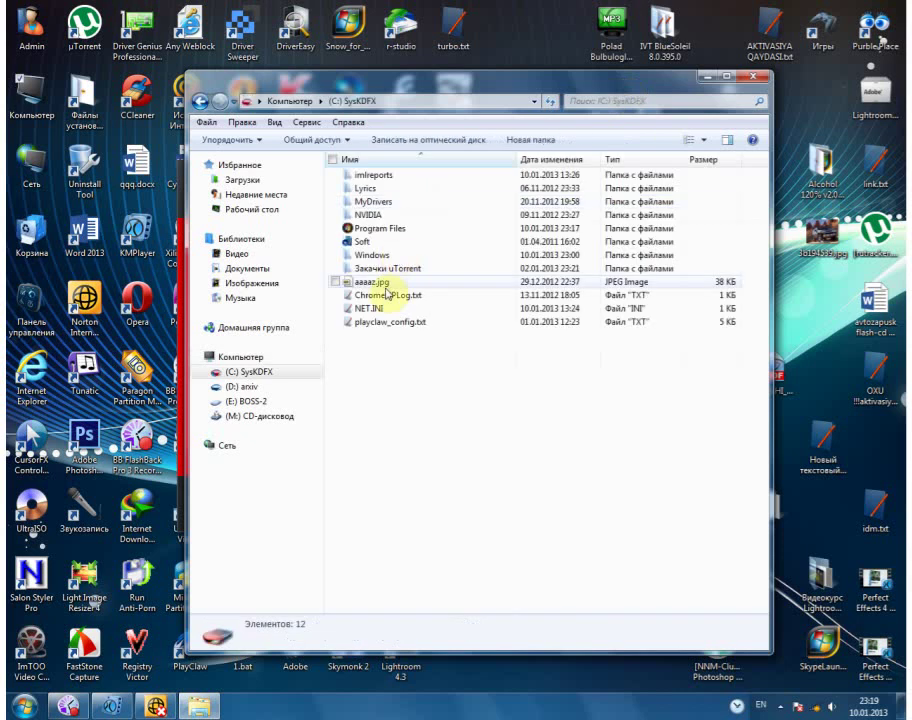
double_click(372, 256)
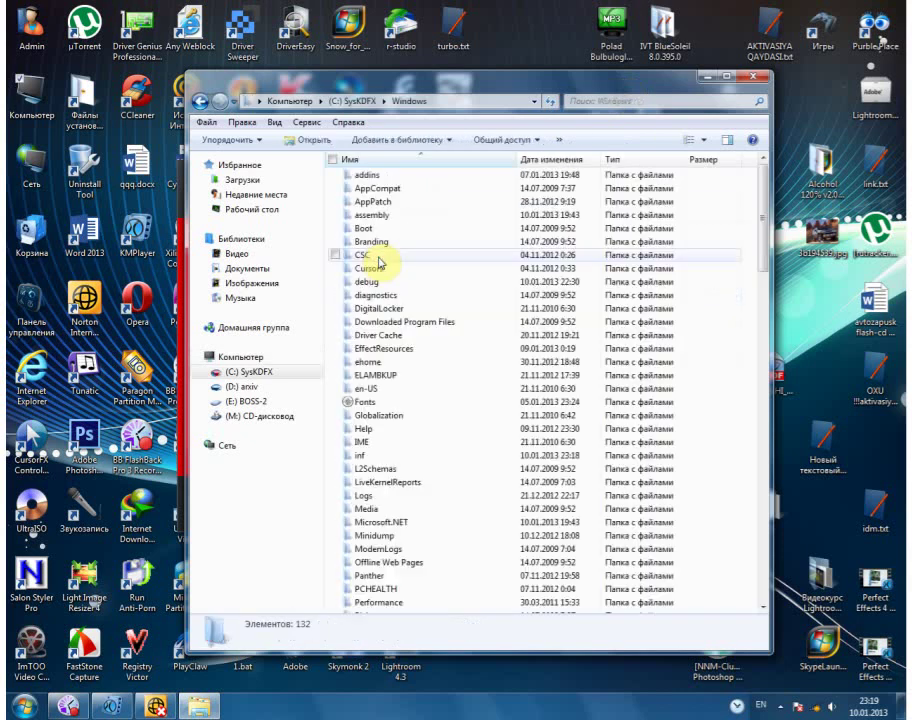
- Open the System32\drivers\etc folder inside the Windows folder
scroll(458, 362, "down", 13)
key("s")
key("e")
key("r")
key("Down")
key("Down")
key("Down")
double_click(393, 321)
key("d")
key("r")
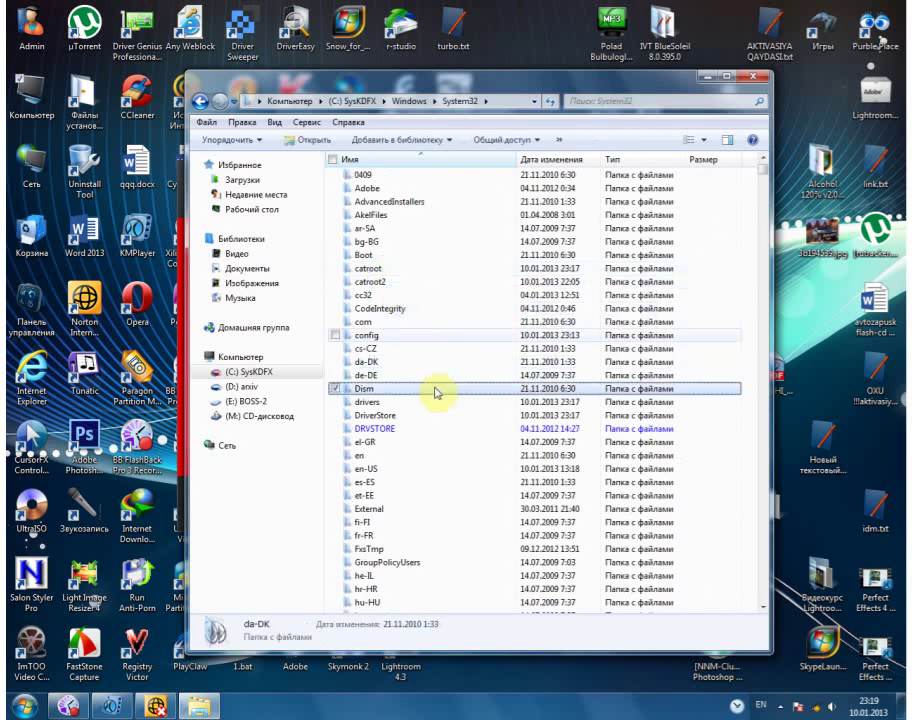
double_click(372, 408)
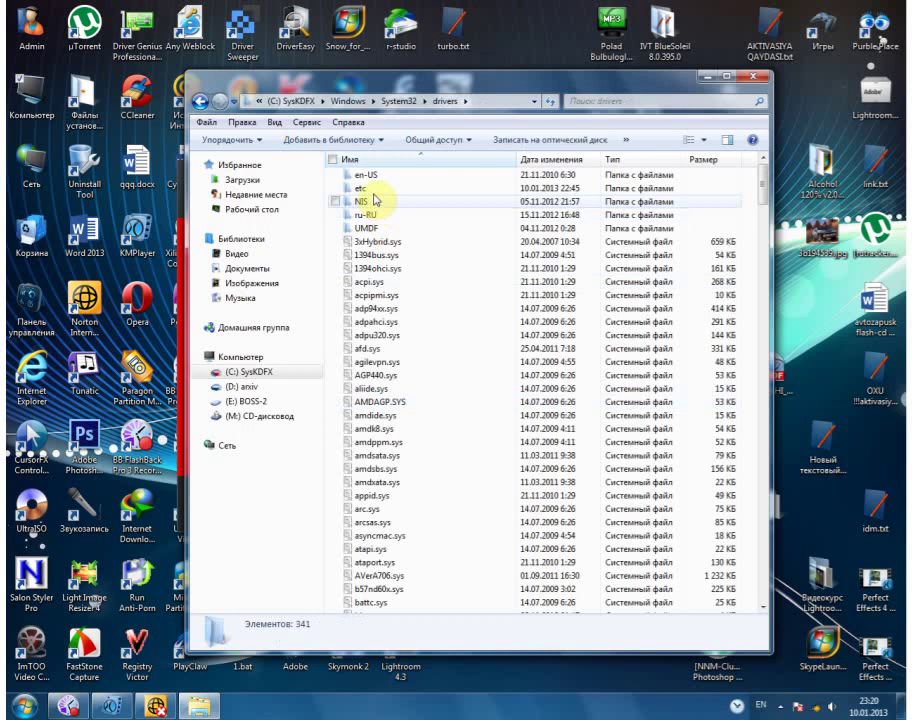
double_click(376, 191)
- Open the hosts file in the etc folder with AkelPad text editor
left_click(368, 176)
double_click(374, 178)
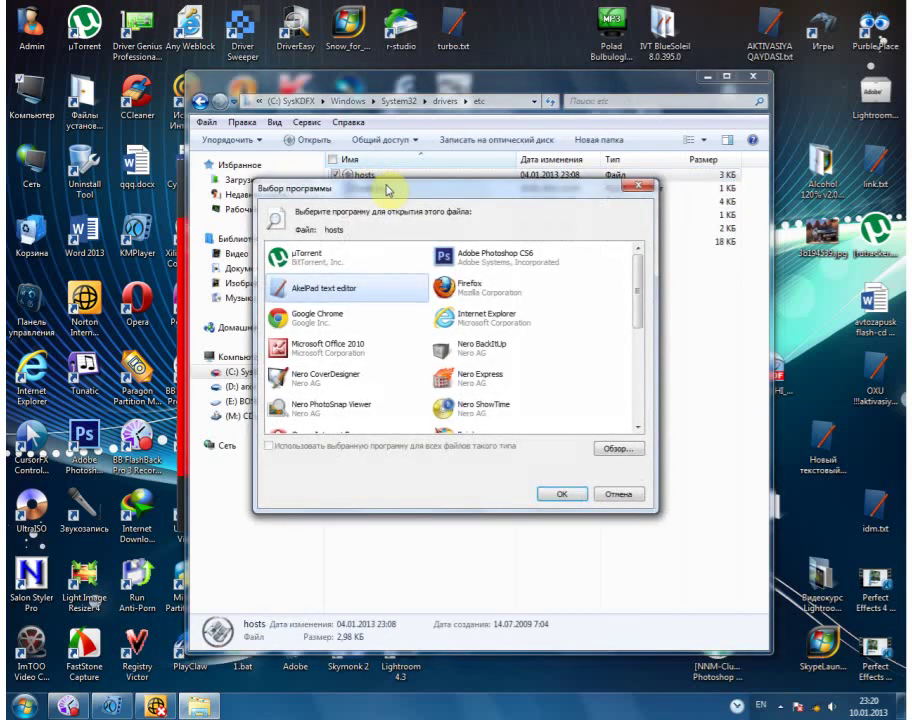
left_click(310, 288)
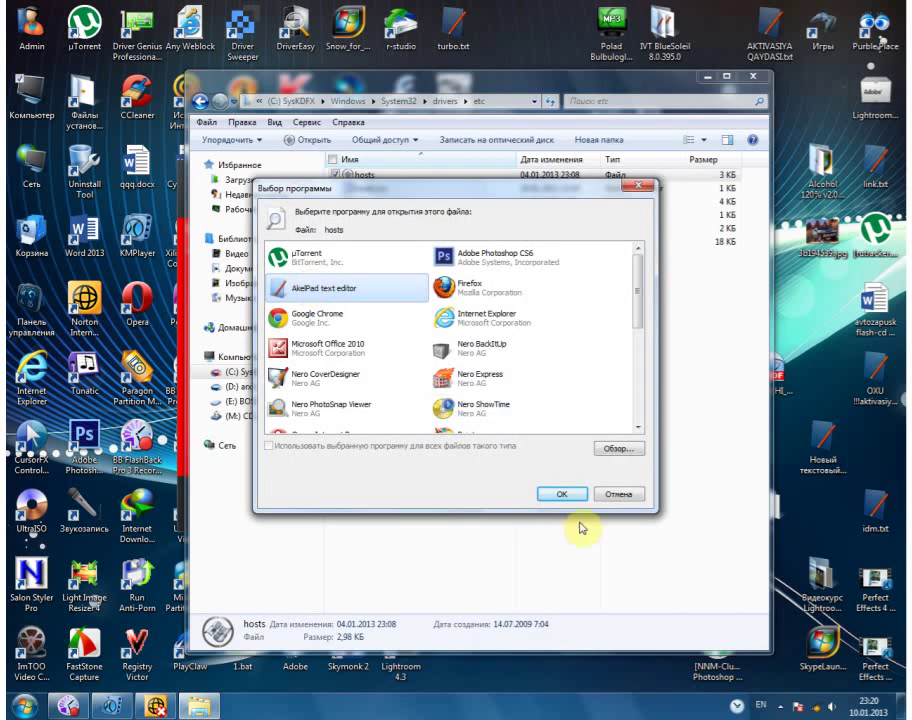
left_click(561, 494)
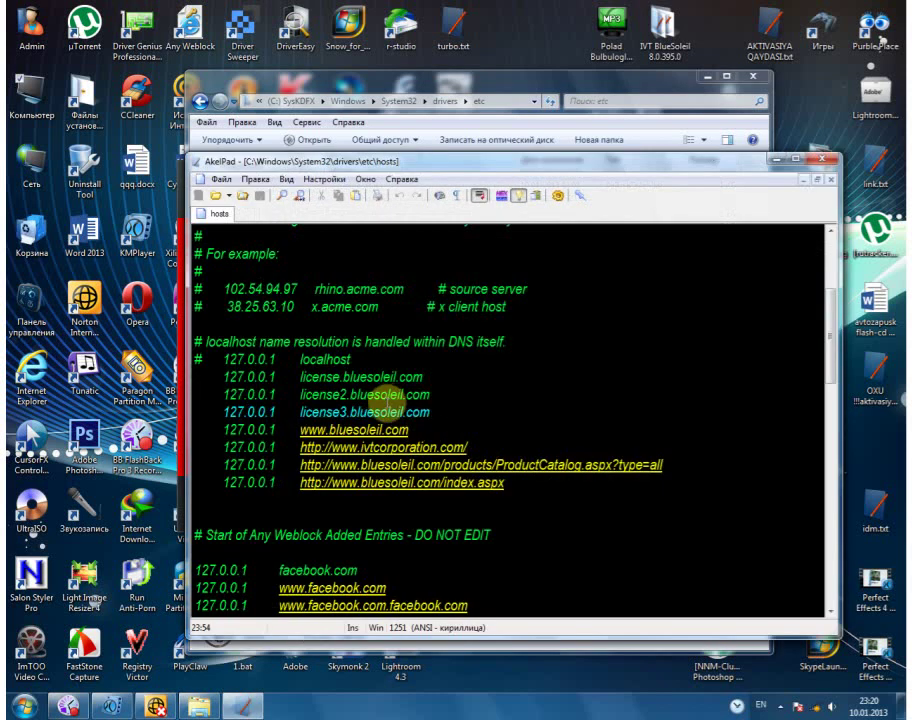
- Check the BlueSoleil and IVT Corporation entries for 127.0.0.1 in the hosts file, and close the file and its folder
left_click_drag(205, 366, 519, 499)
left_click(530, 497)
left_click(822, 159)
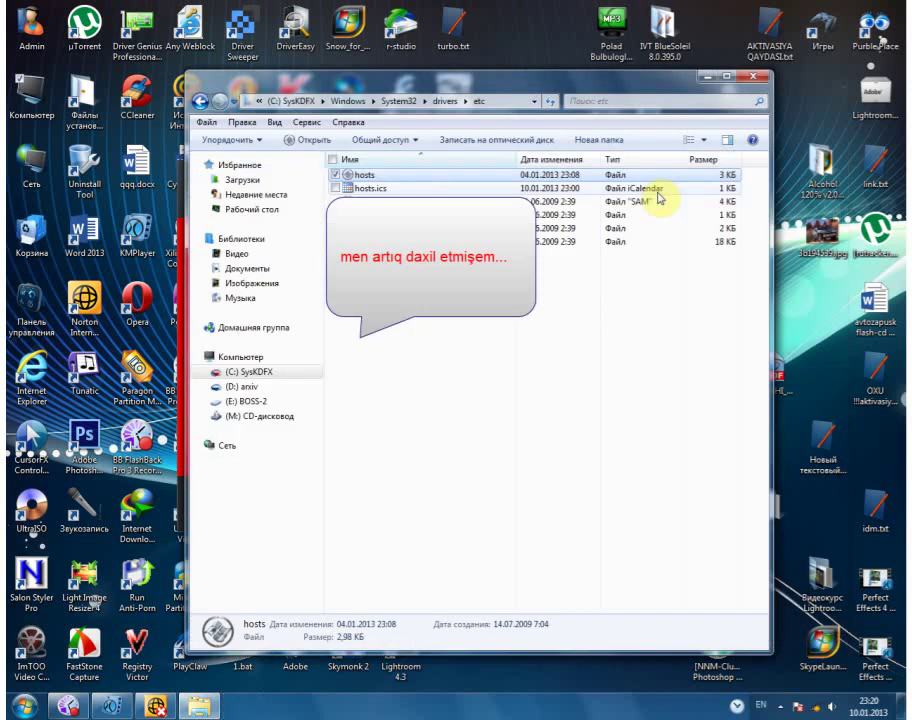
left_click(755, 77)
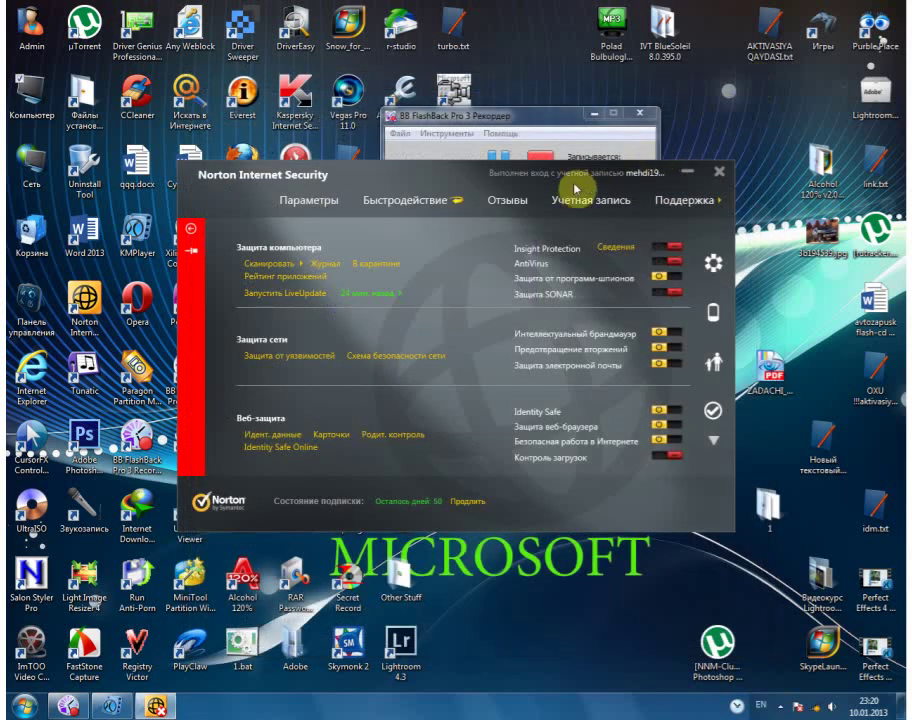
- Move the Norton window off the desktop icons and open the BlueSoleil Space shortcut's file location from its properties
left_click_drag(487, 181, 578, 137)
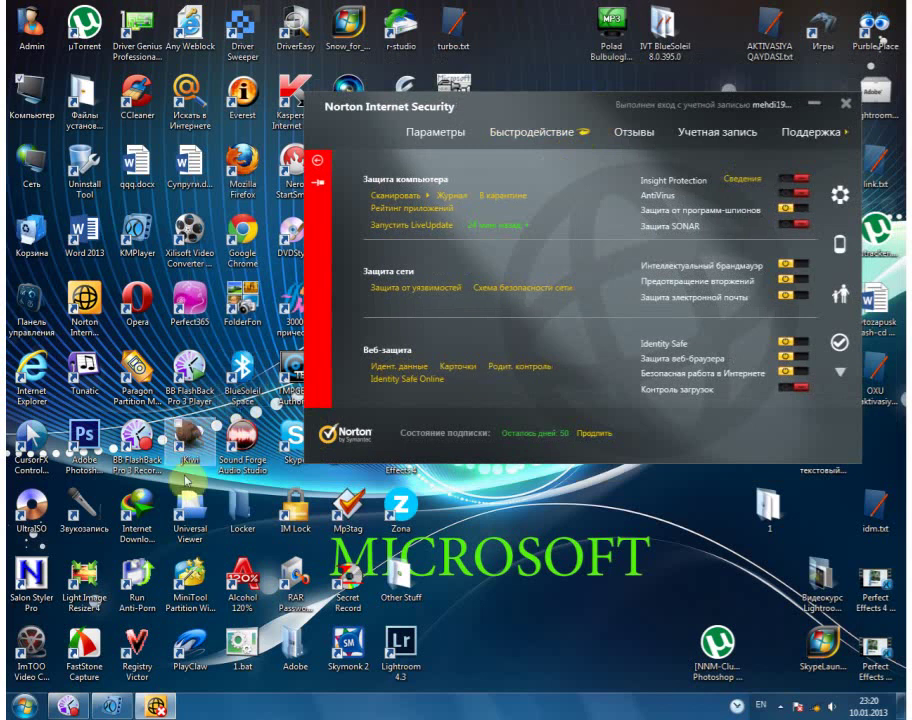
right_click(226, 385)
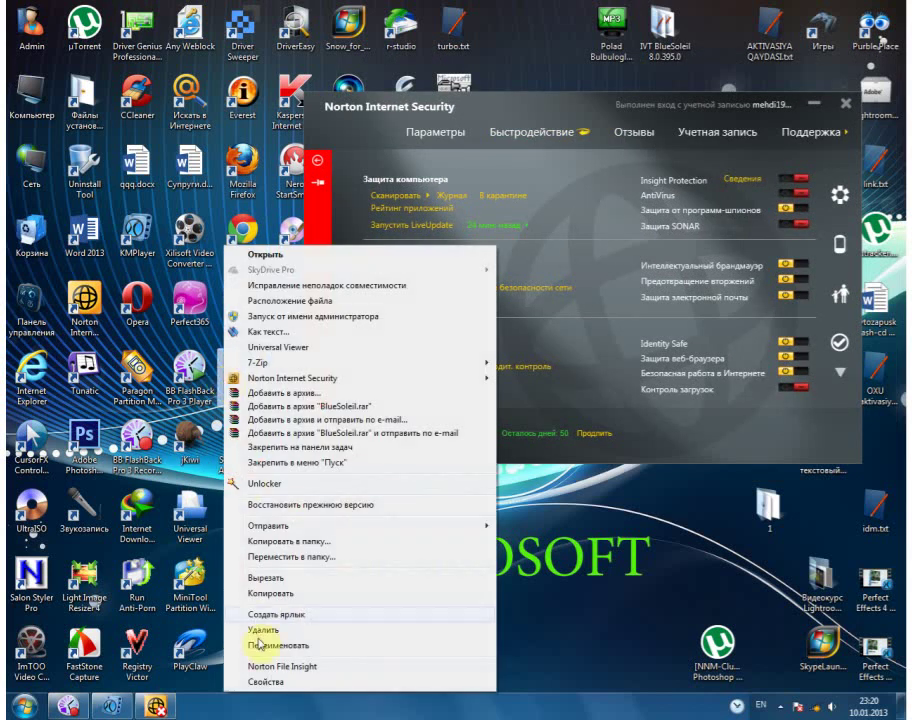
left_click(261, 682)
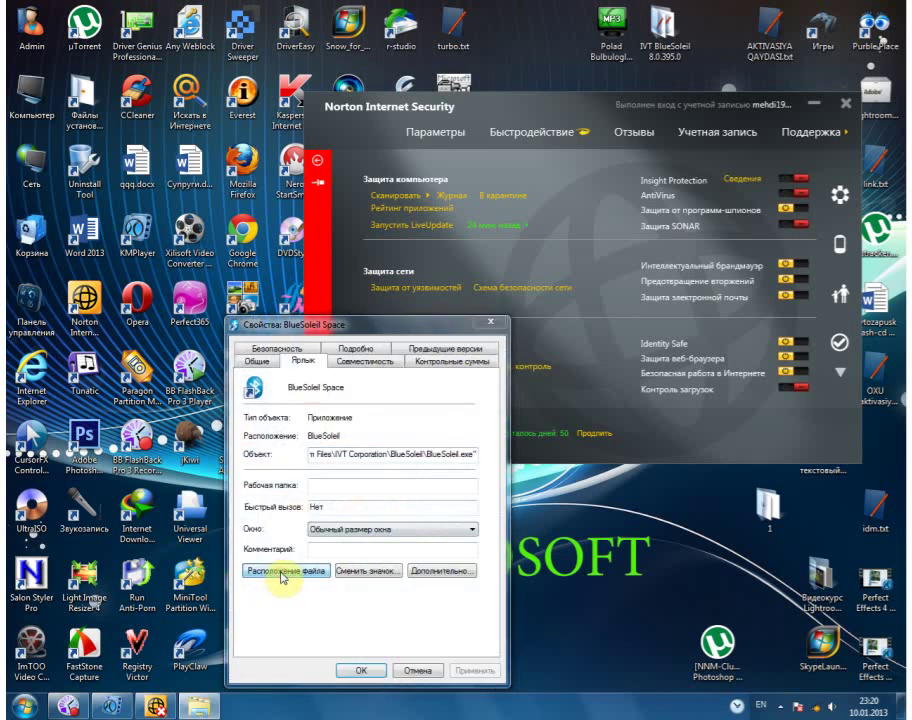
left_click(285, 574)
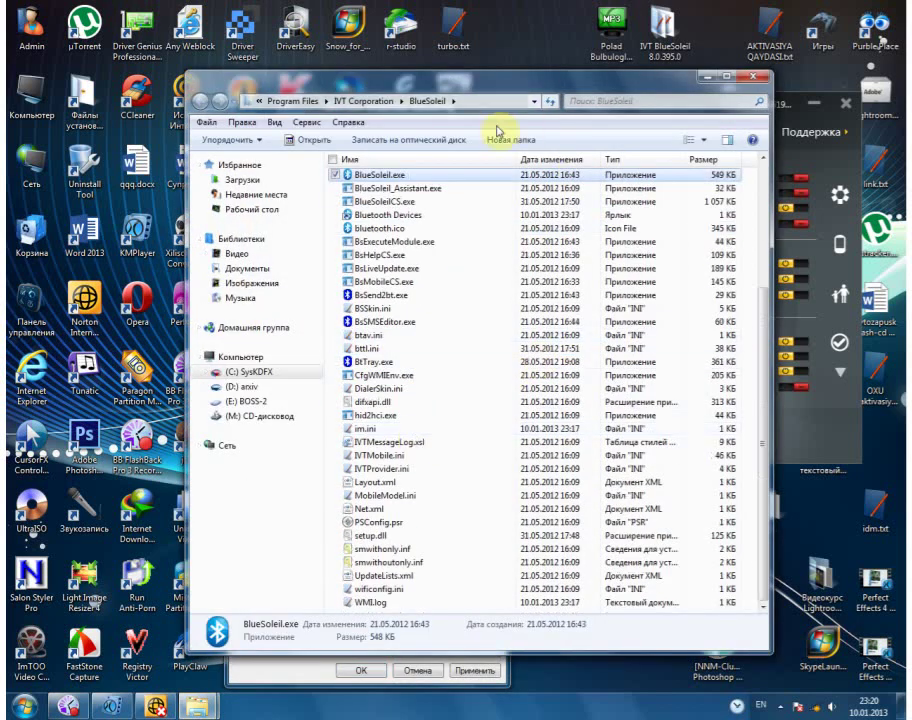
- Place the IVT BlueSoleil 8.0.395.0 folder beside the BlueSoleil program folder and open Patch.zip from it
left_click_drag(482, 96, 351, 88)
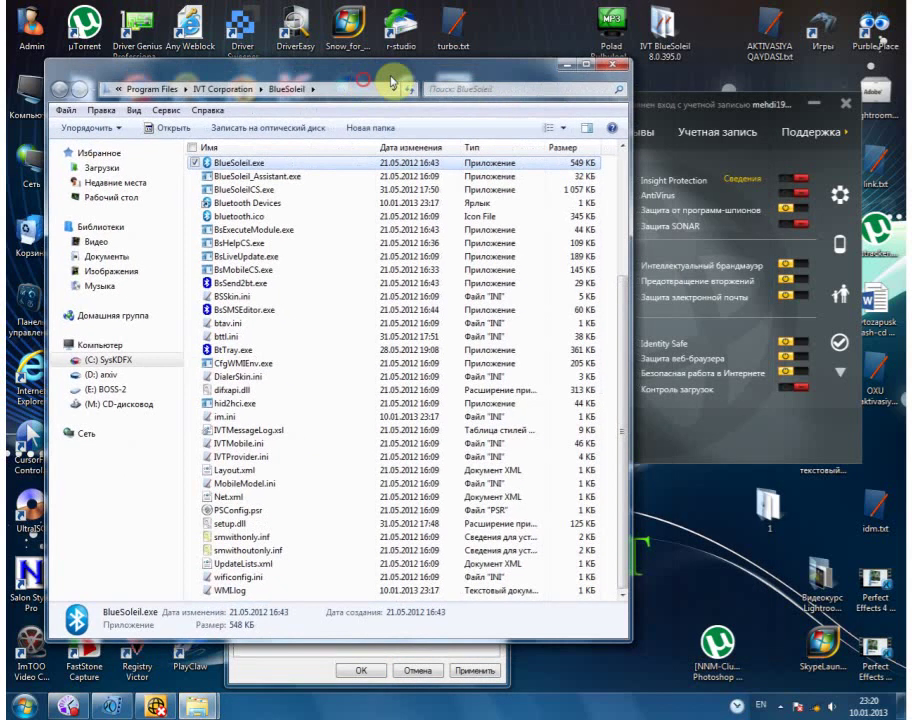
double_click(666, 30)
left_click_drag(545, 90, 746, 82)
double_click(530, 200)
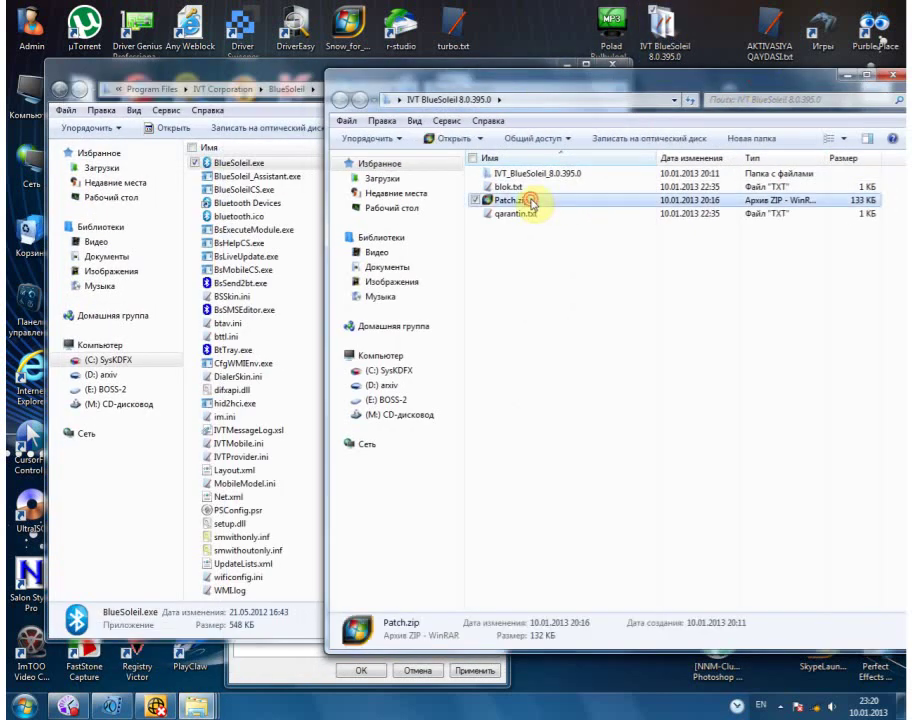
- Extract patch.exe from Patch.zip into the BlueSoleil program folder, run it with Make Backup enabled to apply the patch, and exit it
left_click_drag(431, 164, 577, 146)
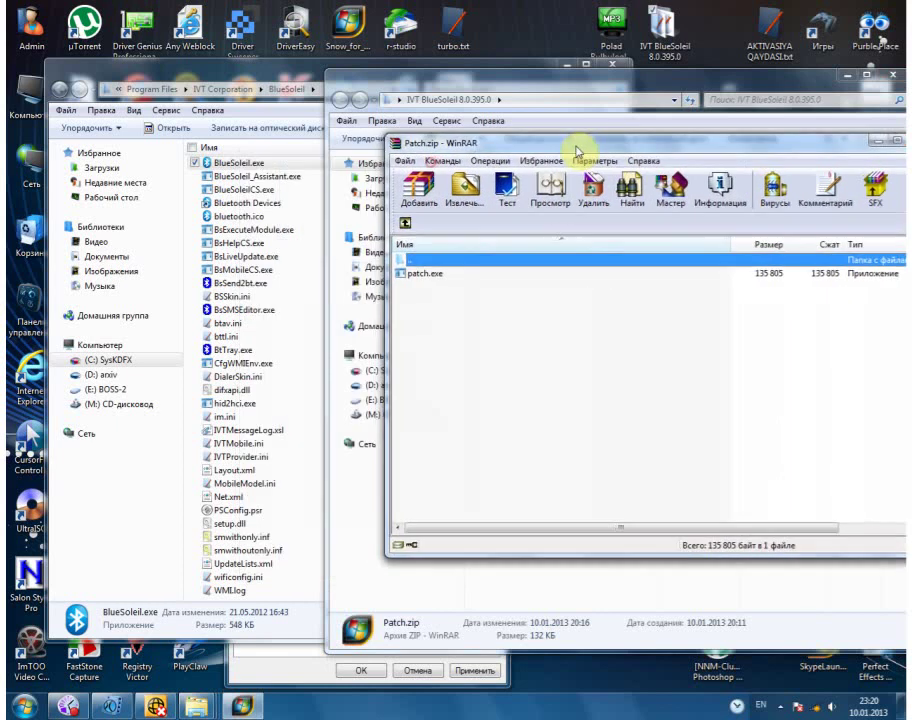
left_click_drag(440, 280, 261, 581)
double_click(260, 580)
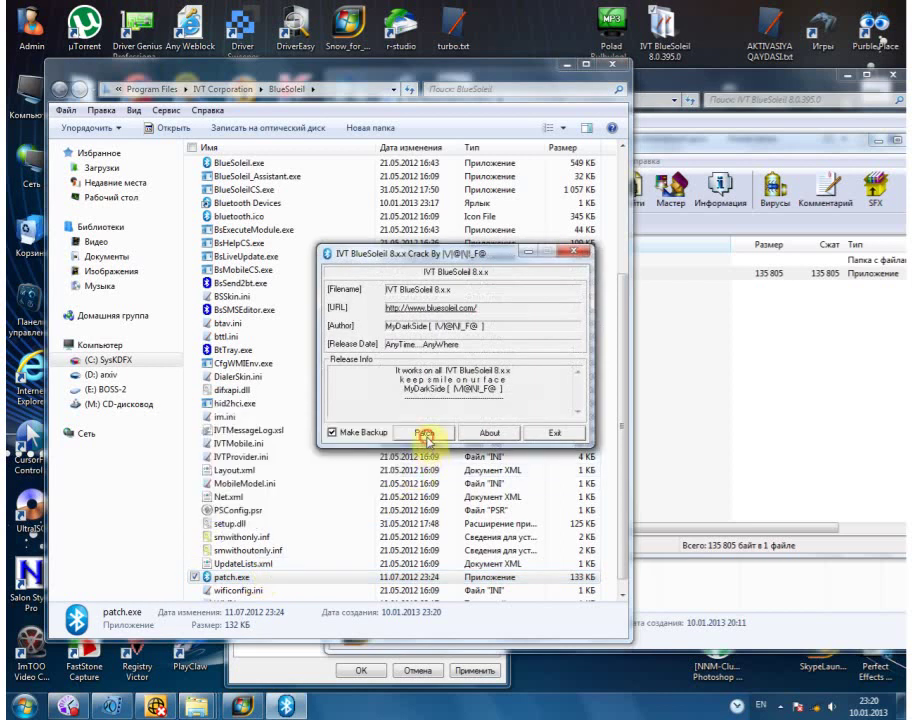
left_click(423, 433)
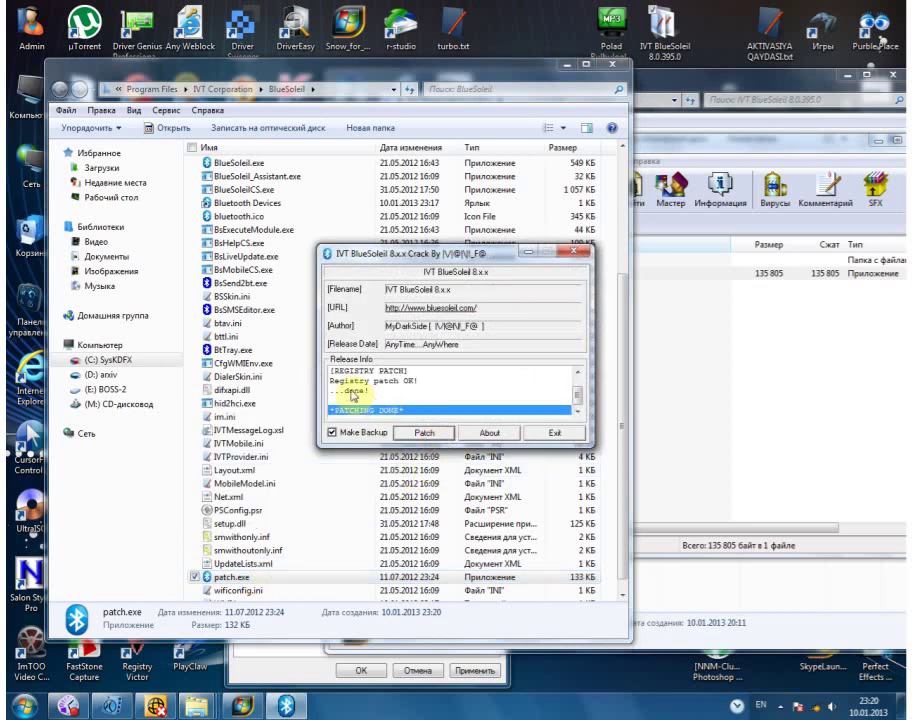
left_click(346, 392)
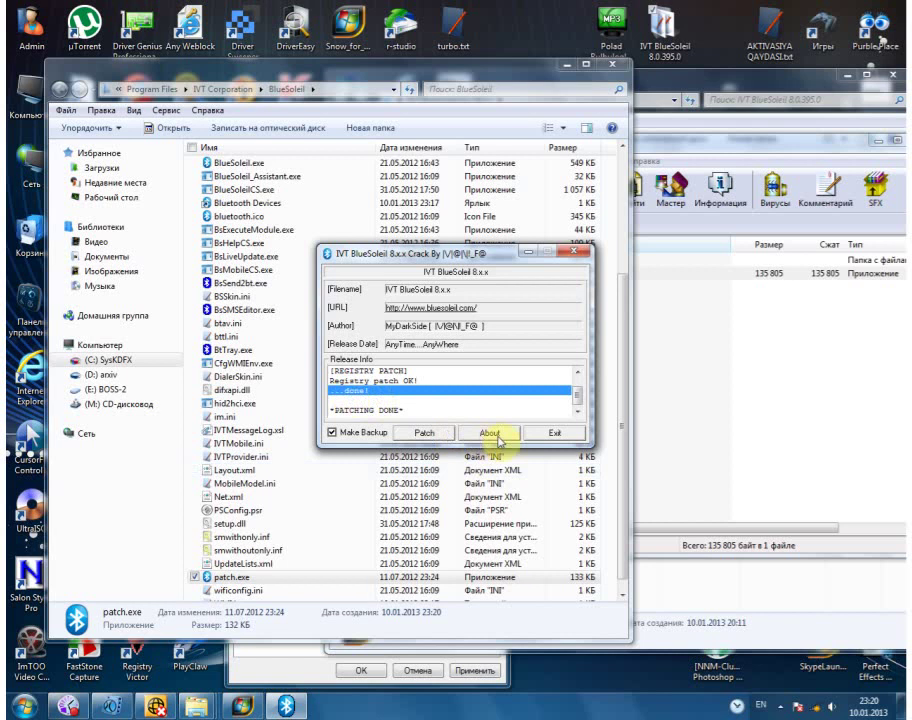
left_click(570, 434)
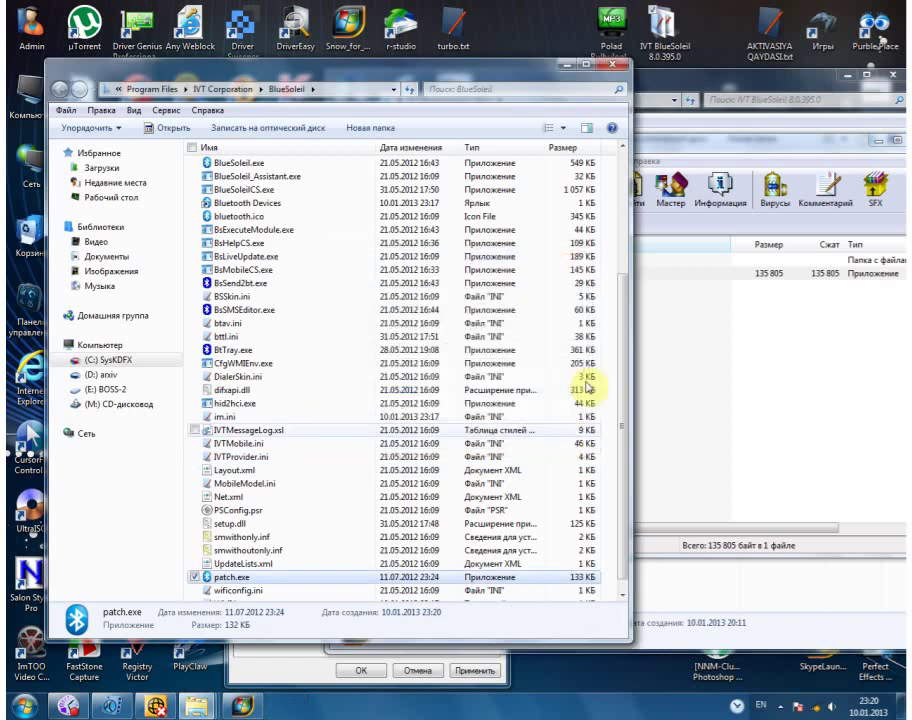
- Close the BlueSoleil program folder, the Patch.zip archive, the IVT BlueSoleil 8.0.395.0 folder and the BlueSoleil Space shortcut's properties
left_click(612, 65)
left_click_drag(675, 152, 470, 167)
left_click(721, 158)
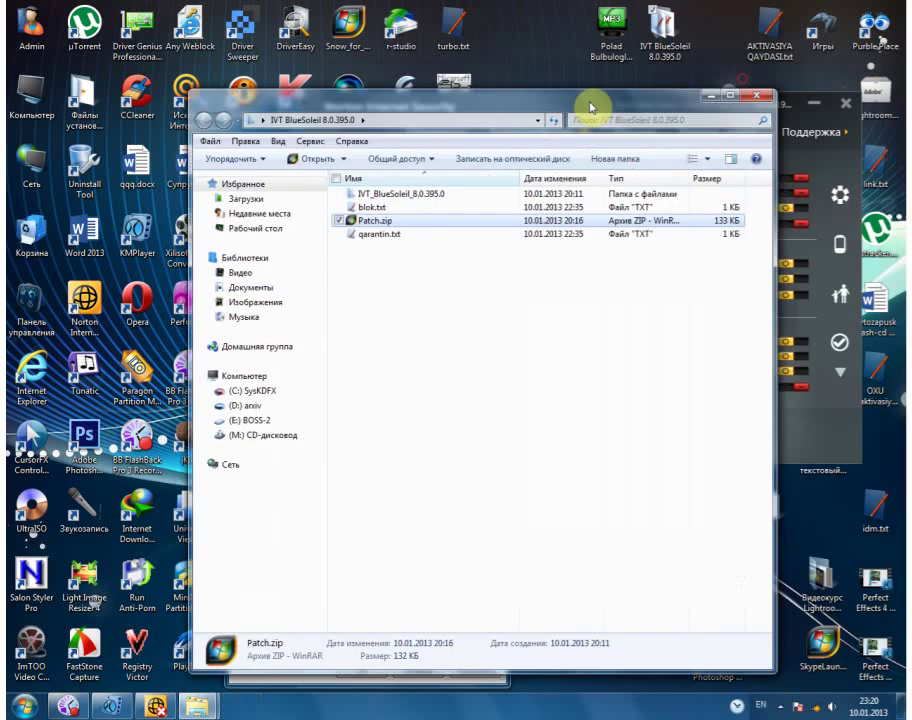
left_click(707, 102)
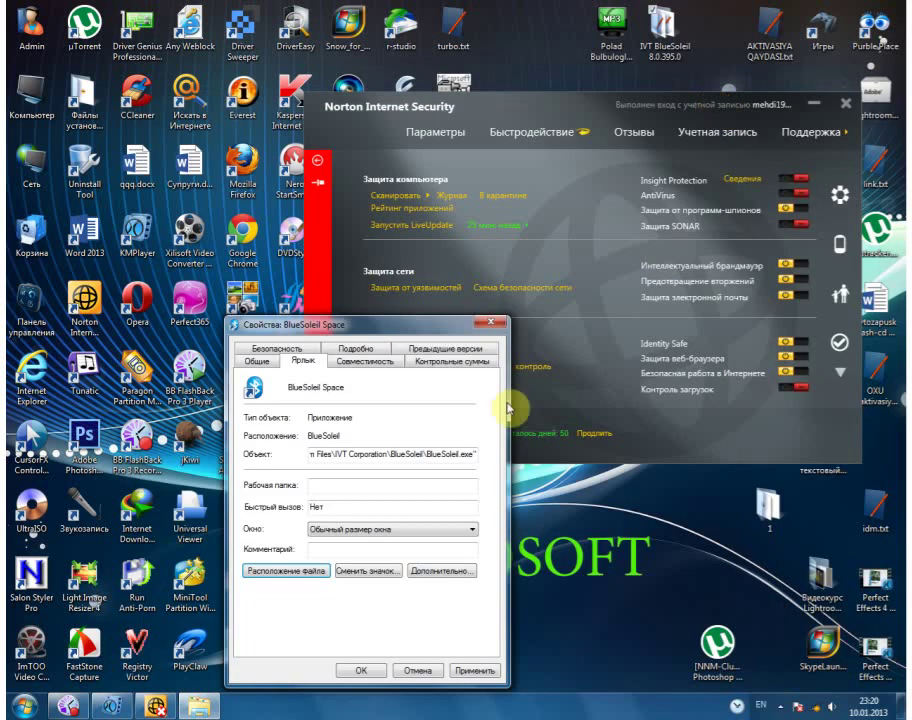
left_click(495, 323)
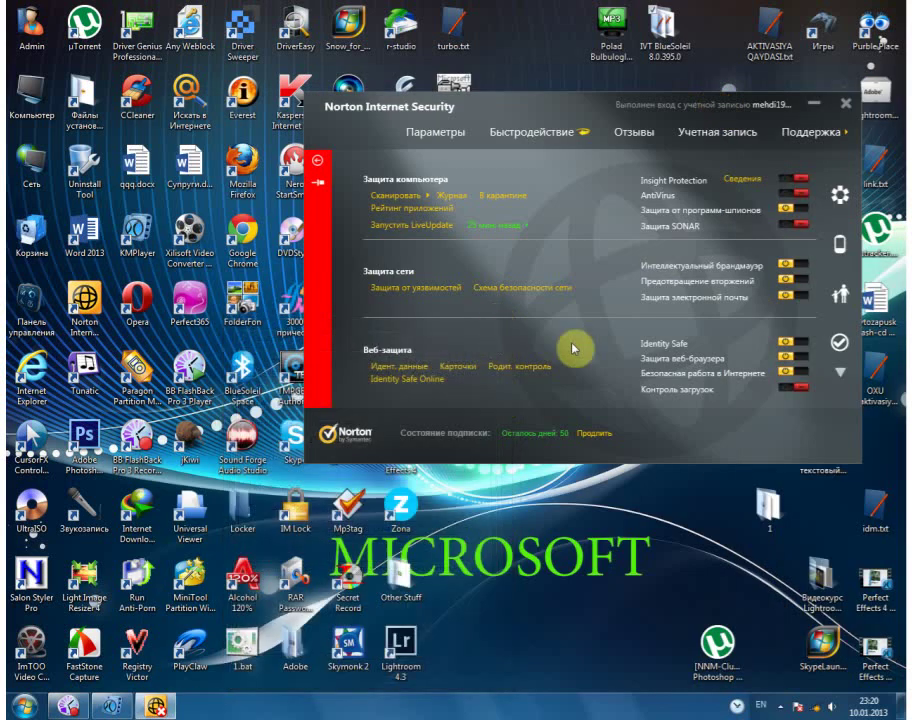
- Turn Norton's AntiVirus, SONAR and download protection back on, dismiss the SONAR security request, and close Norton Internet Security
left_click(797, 225)
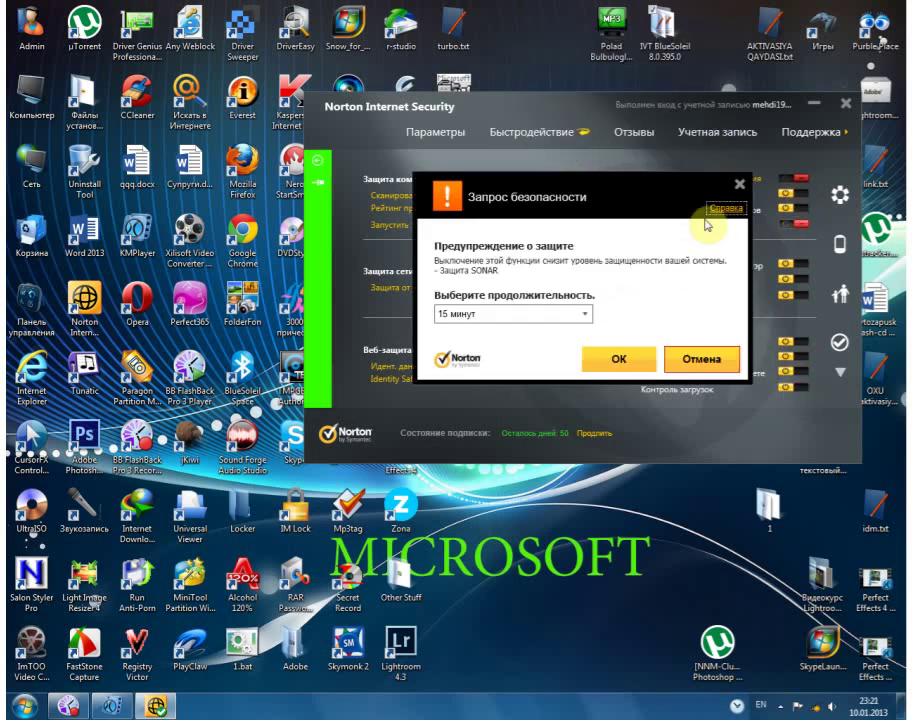
left_click(740, 184)
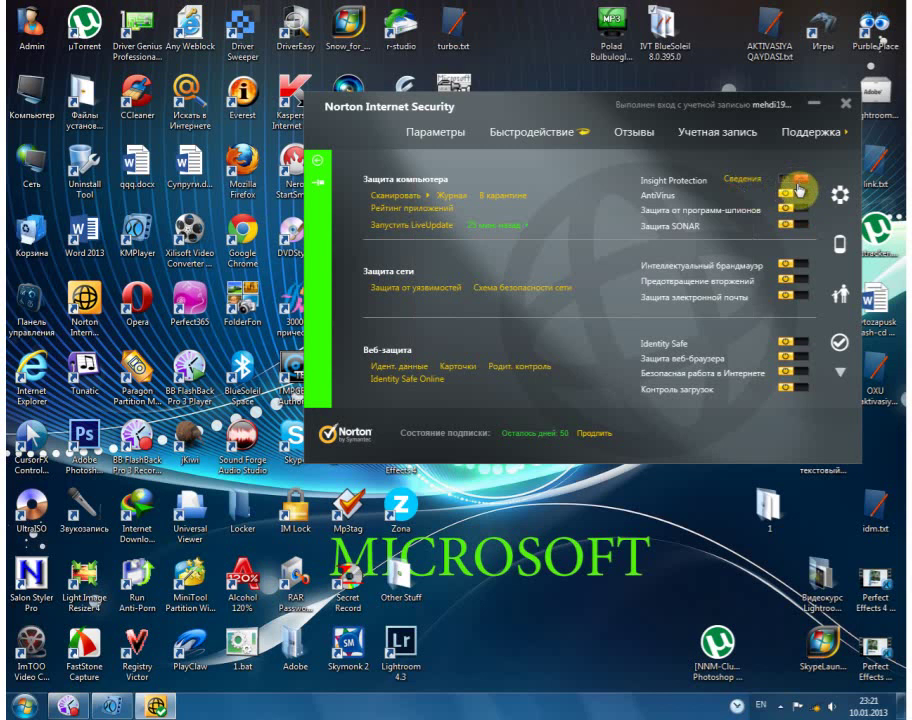
left_click(848, 113)
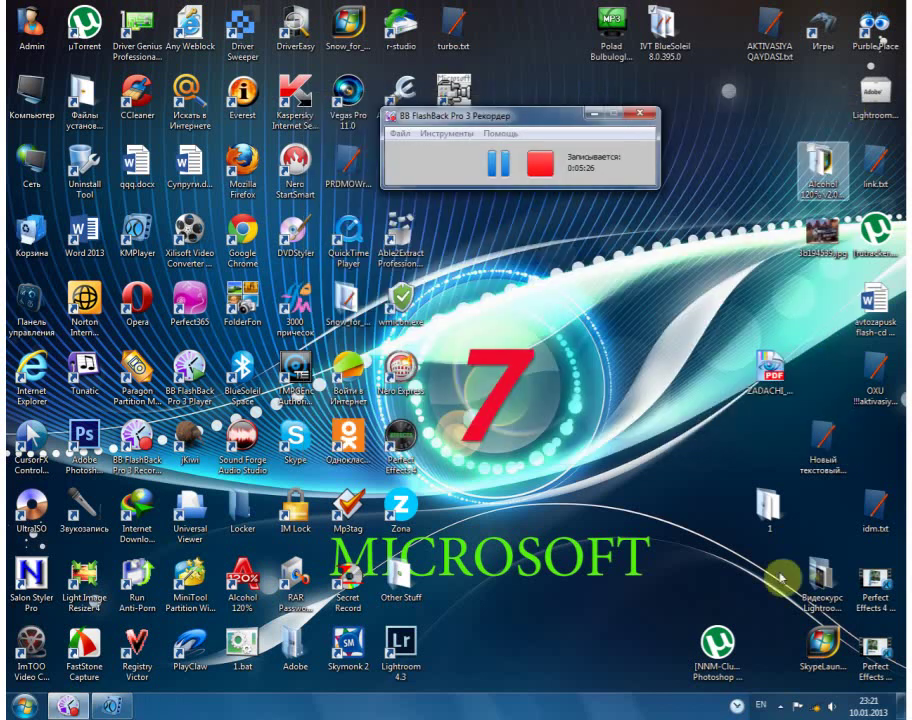
- Connect the computer to the DLink wireless network
left_click(815, 707)
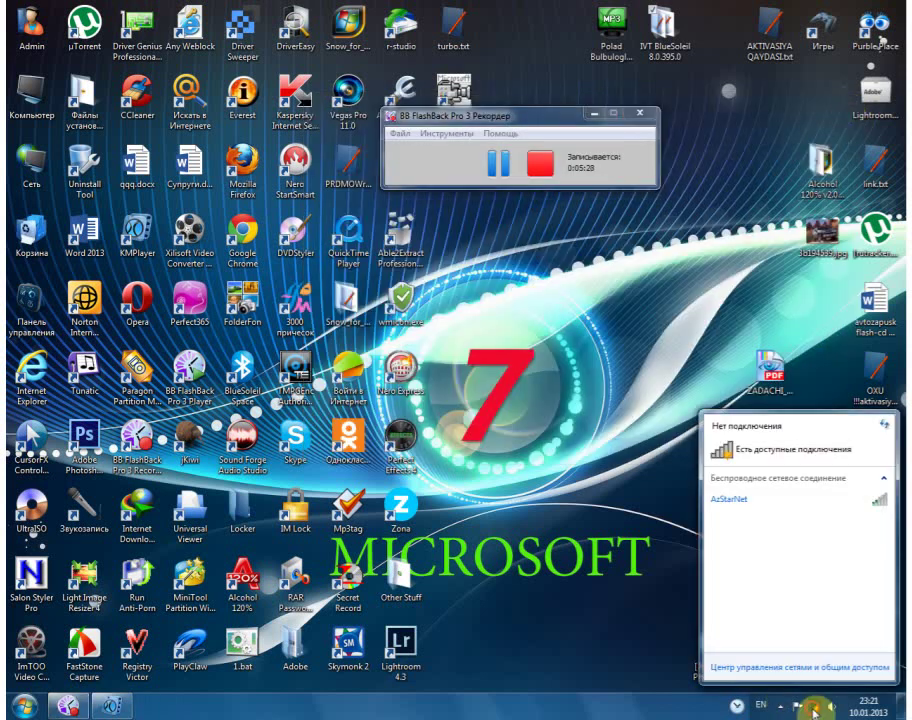
left_click(730, 500)
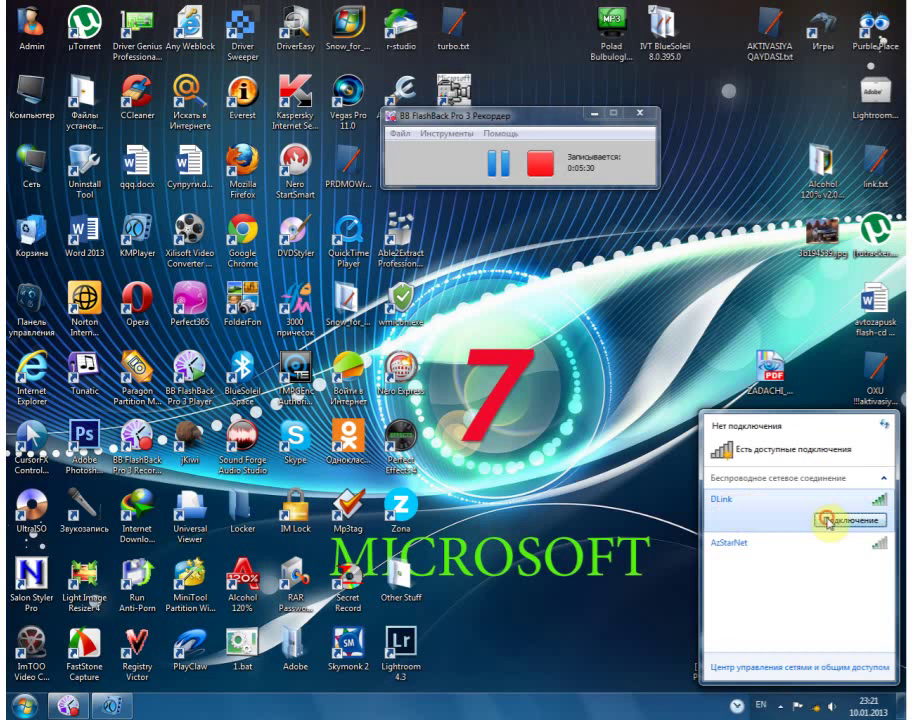
left_click(827, 519)
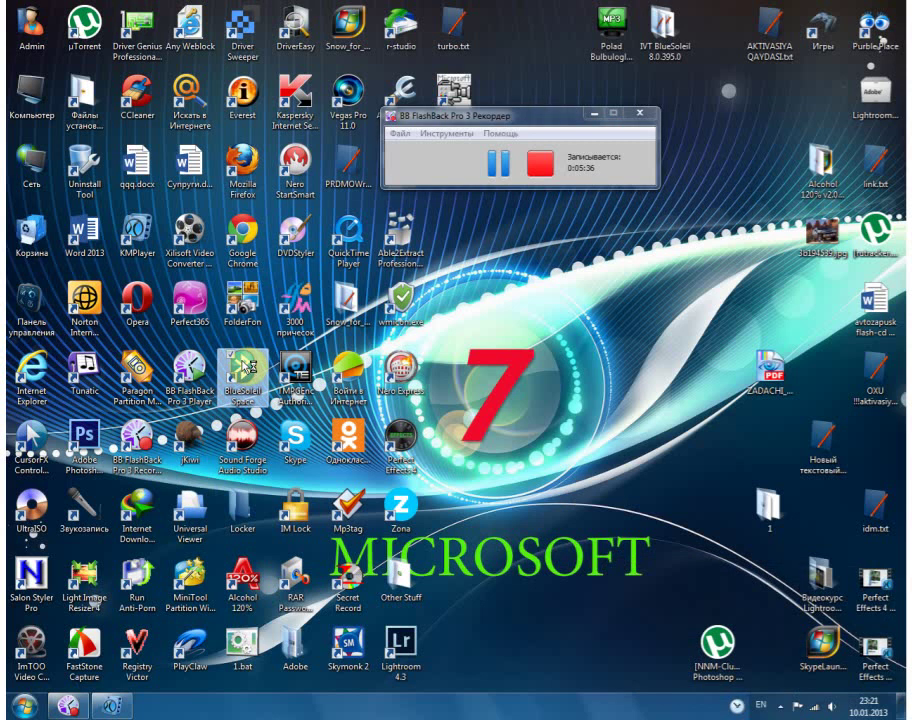
- Launch BlueSoleil Space, check the version and serial number in its About information, and close that dialog
double_click(249, 368)
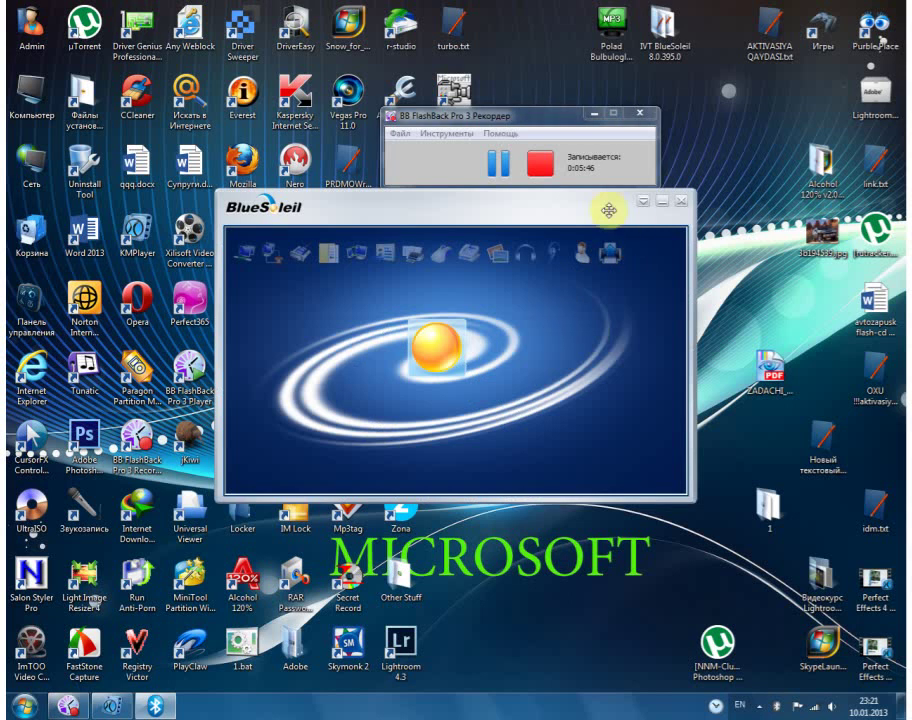
left_click(645, 203)
mouse_move(546, 285)
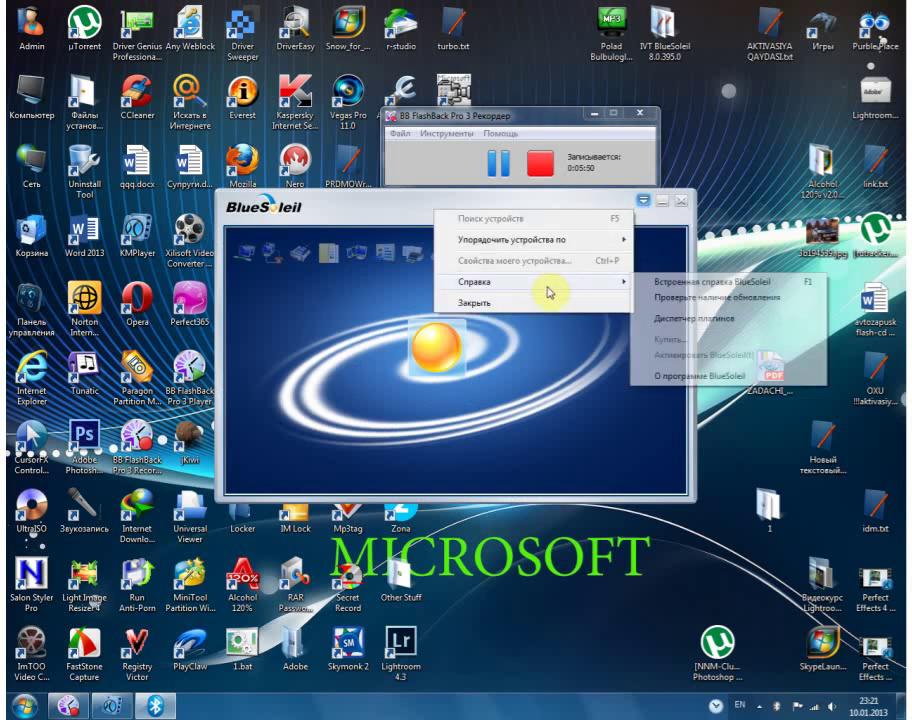
left_click(675, 378)
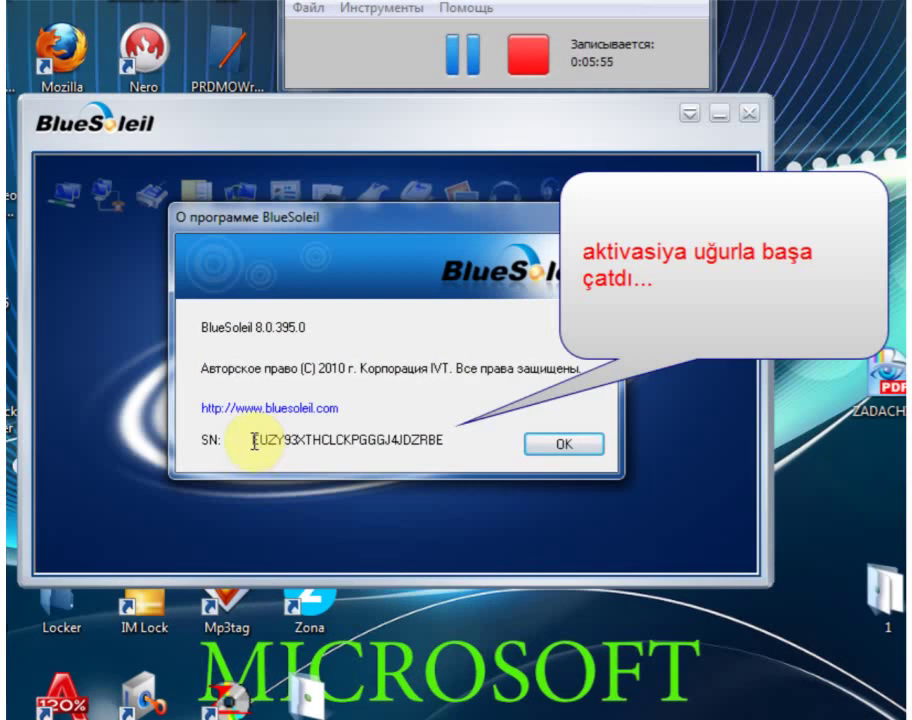
left_click_drag(254, 441, 305, 452)
left_click(320, 451)
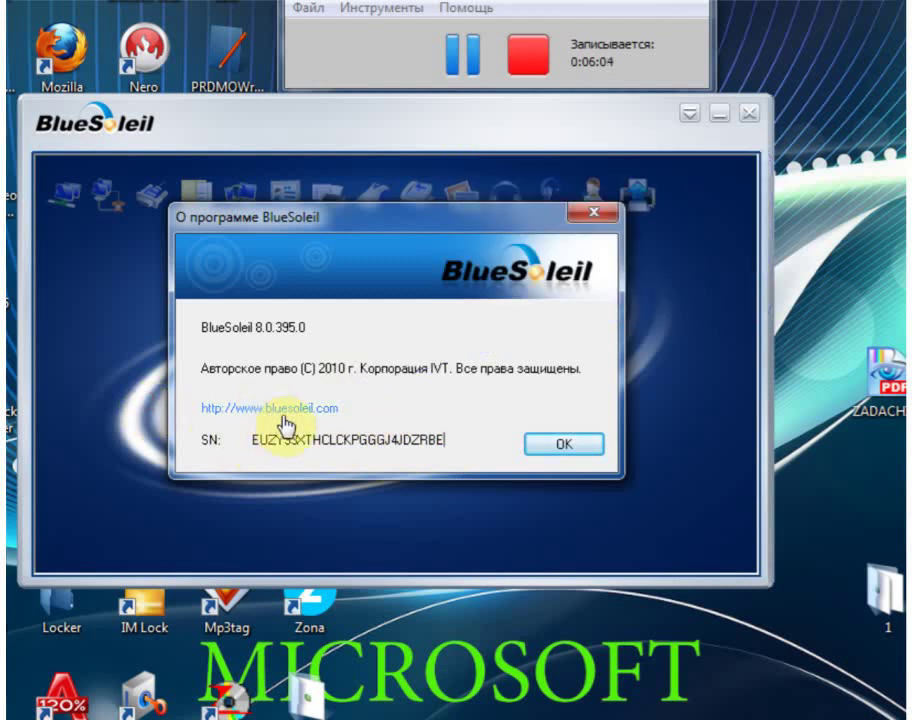
left_click(594, 213)
- Check whether device search is available for the central orange sphere, and close BlueSoleil
right_click(362, 366)
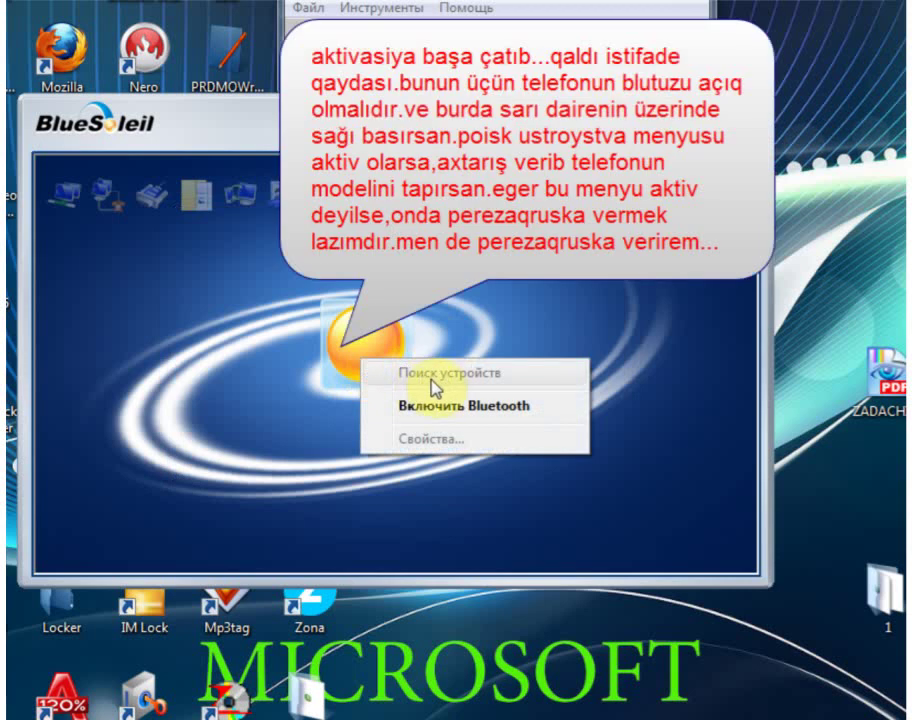
left_click(293, 334)
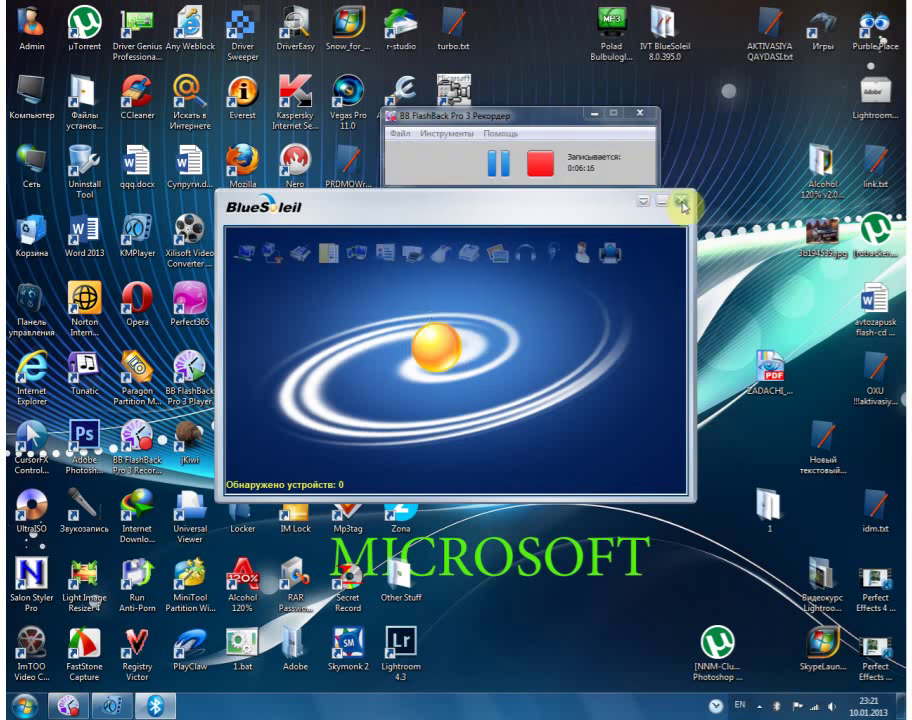
left_click(683, 203)
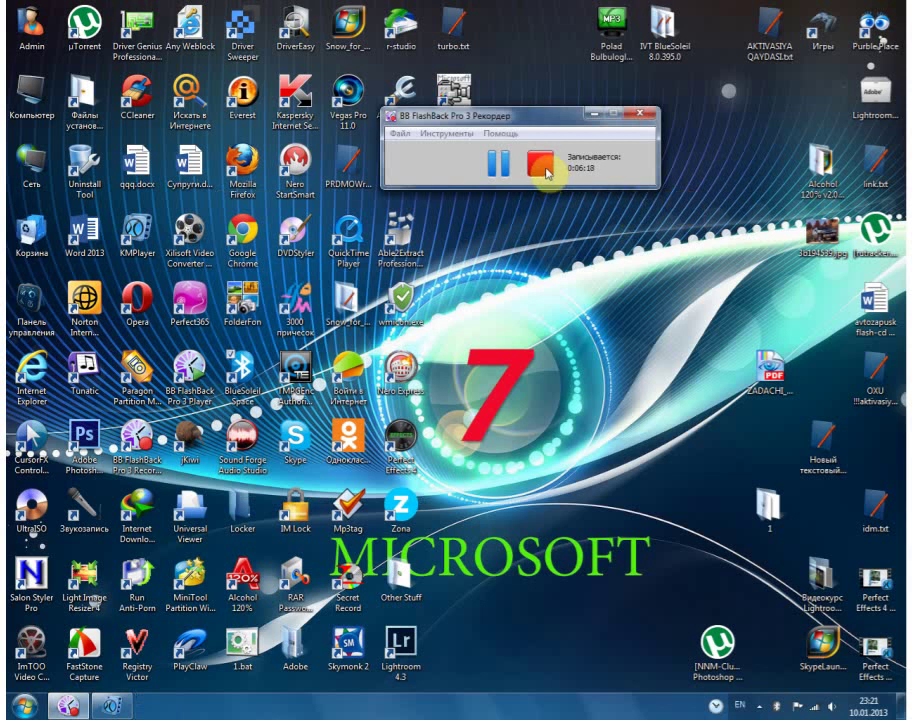